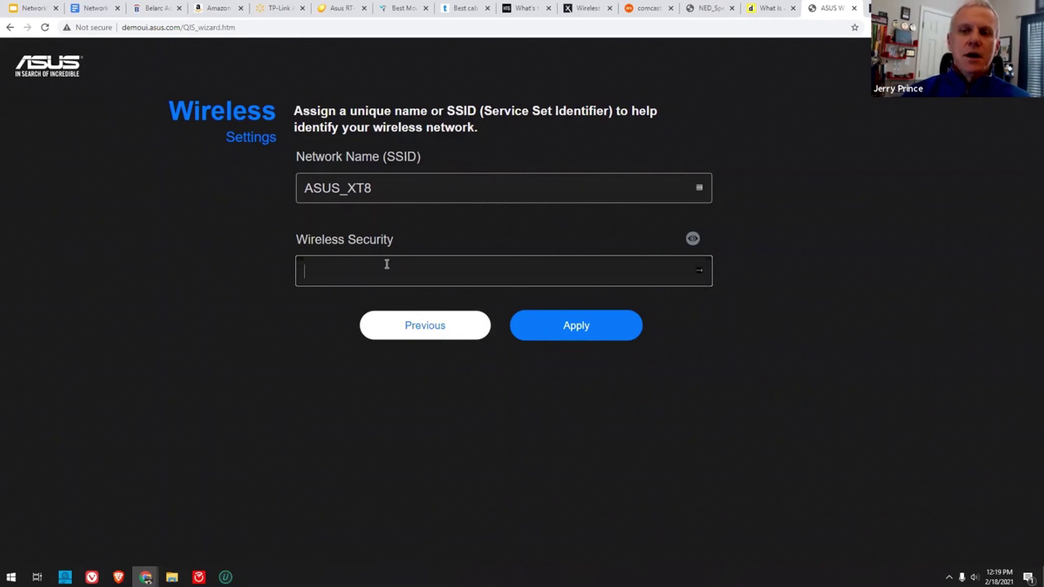
# Apply the wireless settings for the ASUS_XT8 network, keep 802.11ax / Wi-Fi 6 mode enabled, and leave the finished setup wizard
pyautogui.click(571, 332)
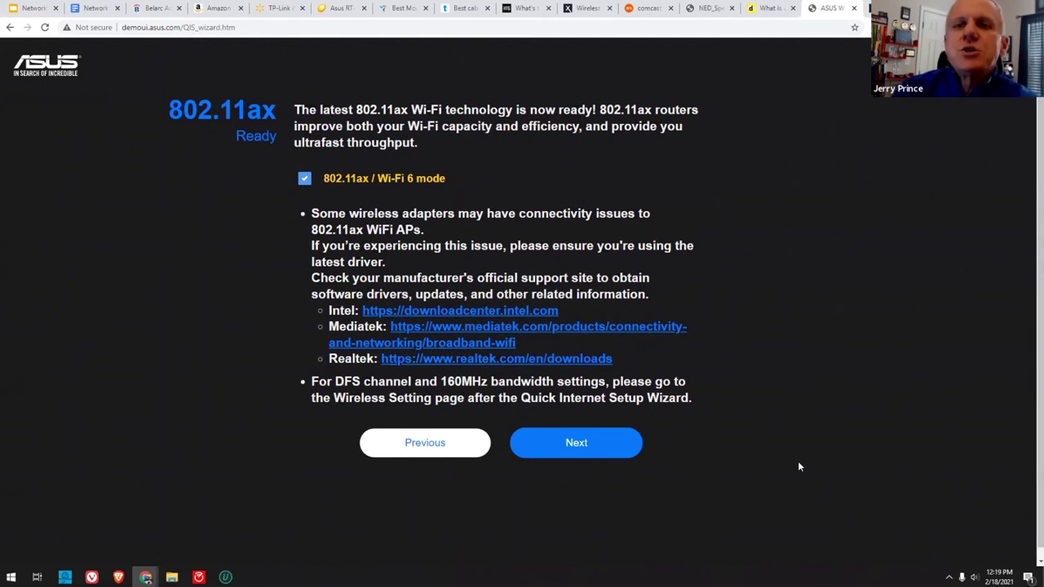
pyautogui.click(599, 451)
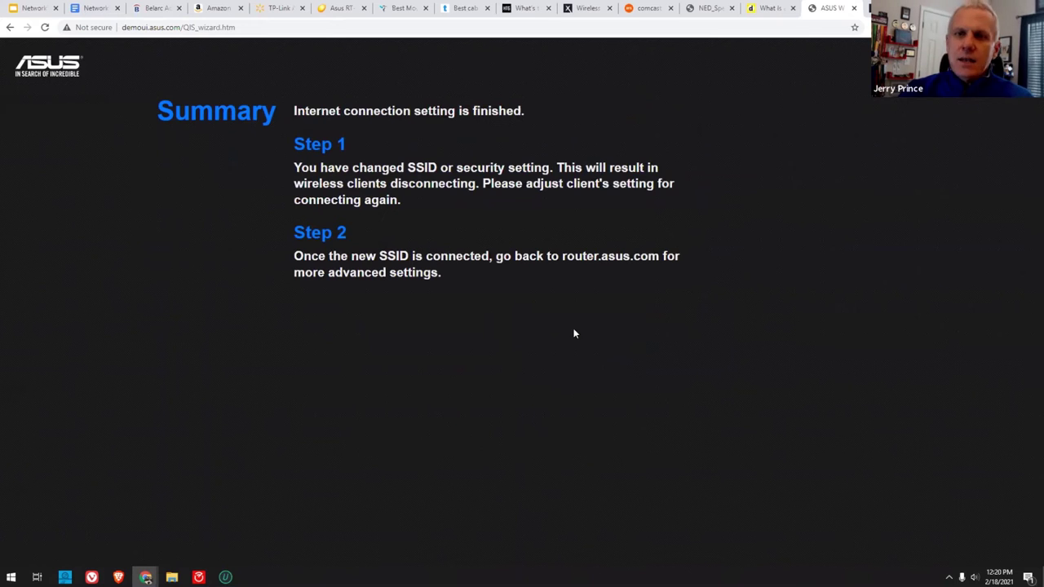
pyautogui.click(9, 29)
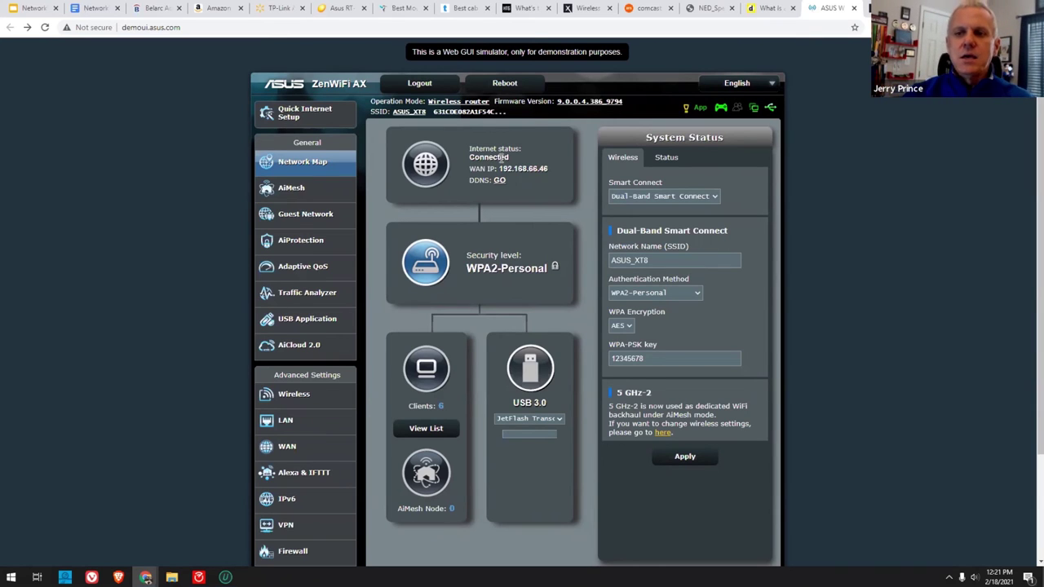
# Check the router's CPU, RAM and Ethernet port status on the network map, and return to its wireless settings
pyautogui.scroll(-1, 448, 283)
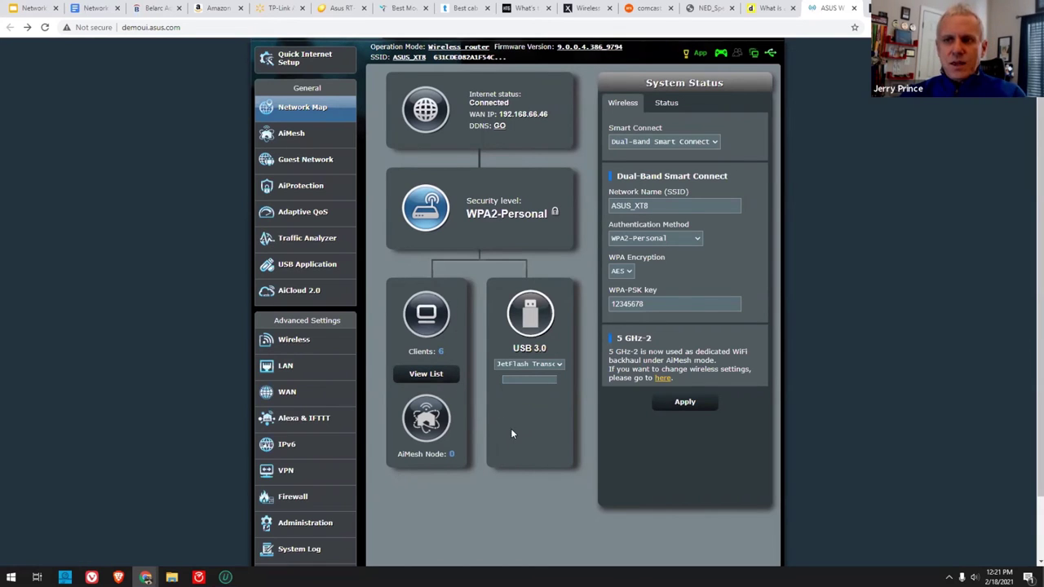
pyautogui.click(674, 102)
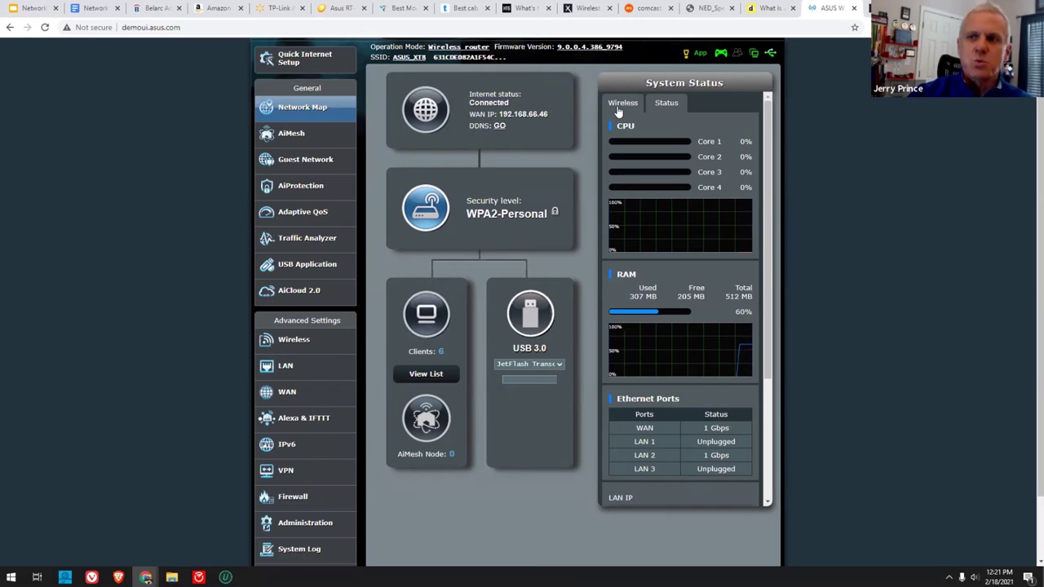
pyautogui.click(618, 107)
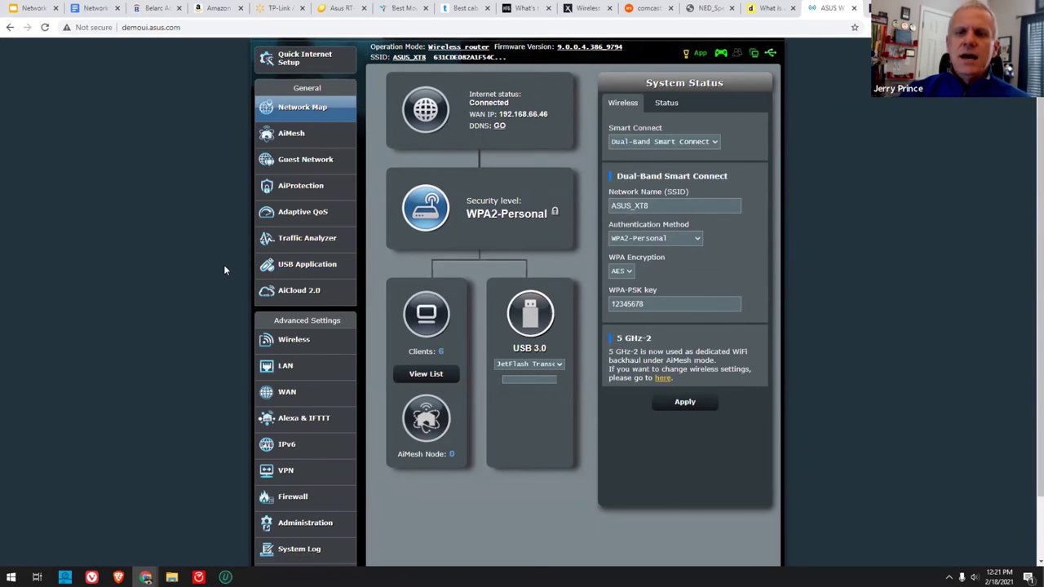
pyautogui.scroll(-1, 225, 270)
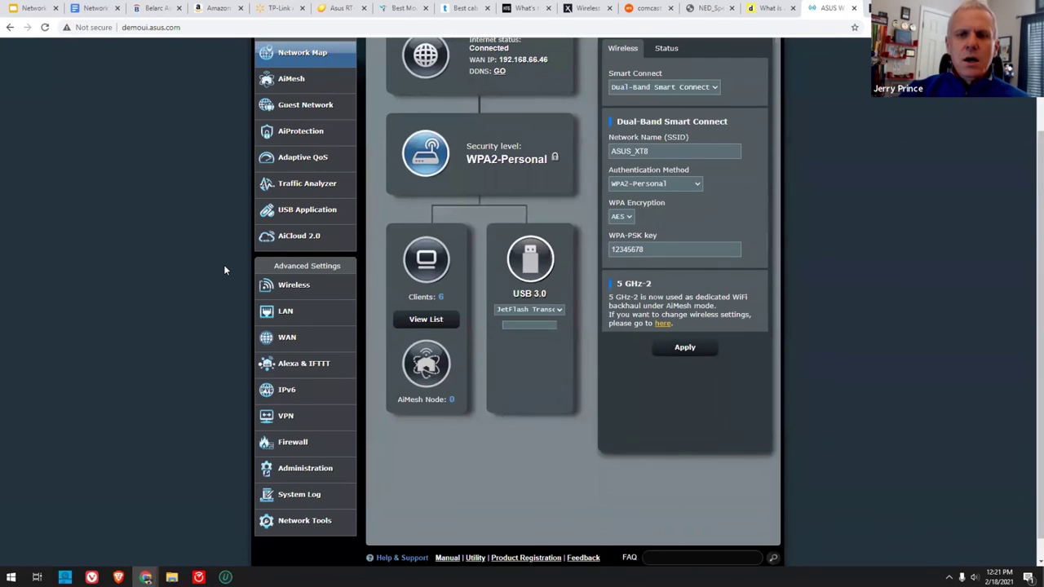
pyautogui.scroll(1, 225, 270)
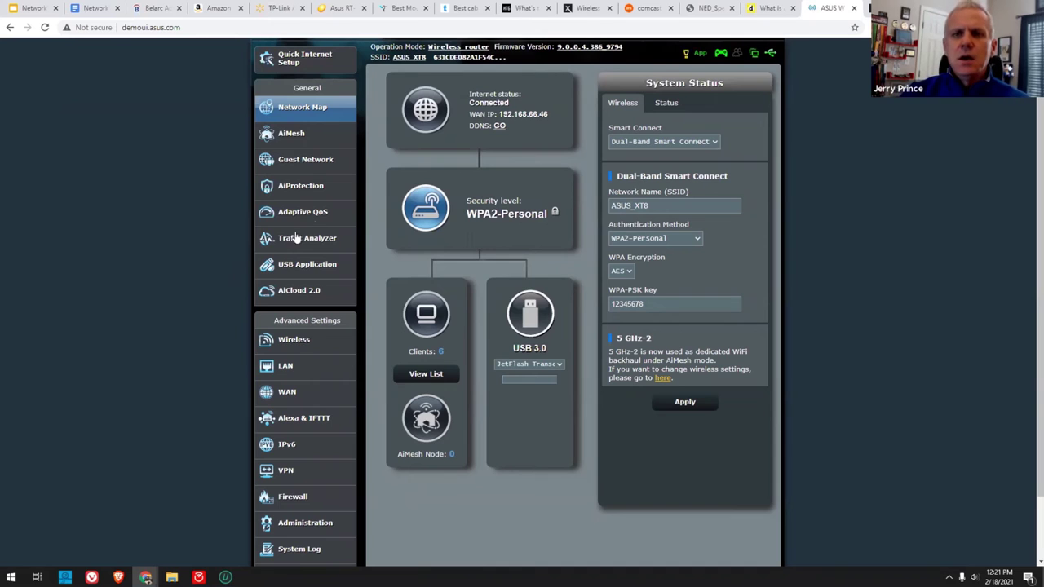
# Examine the 2.4GHz, 5GHz-1 and 5GHz-2 sections of the router's Guest Network page
pyautogui.click(322, 164)
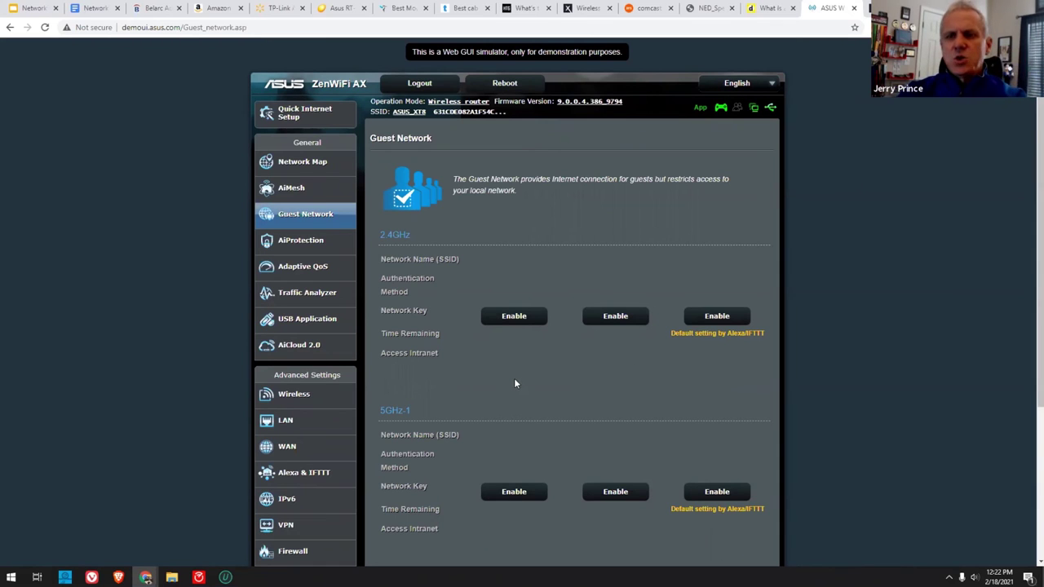
pyautogui.scroll(-2, 468, 360)
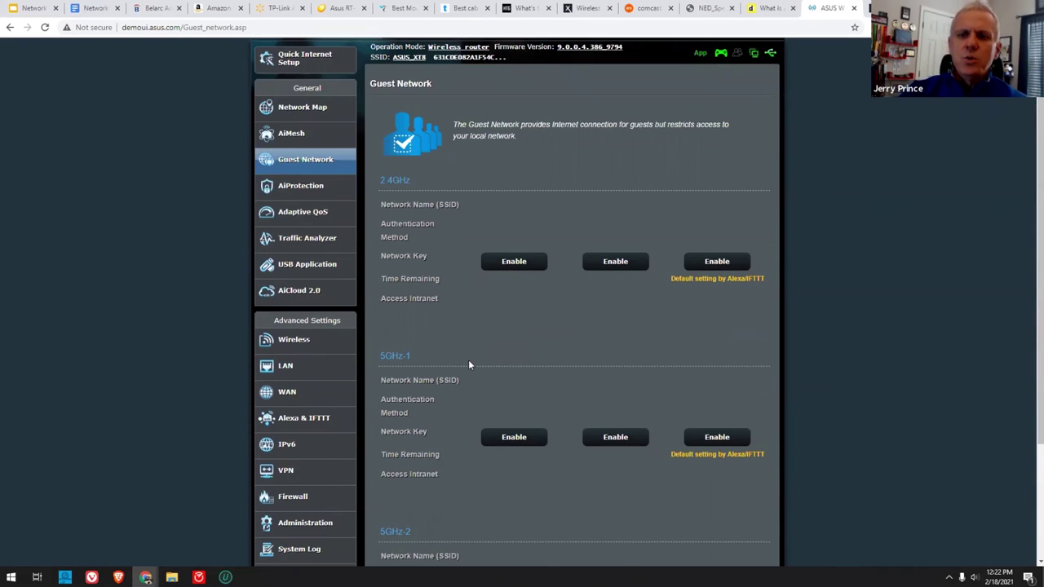
pyautogui.scroll(2, 468, 359)
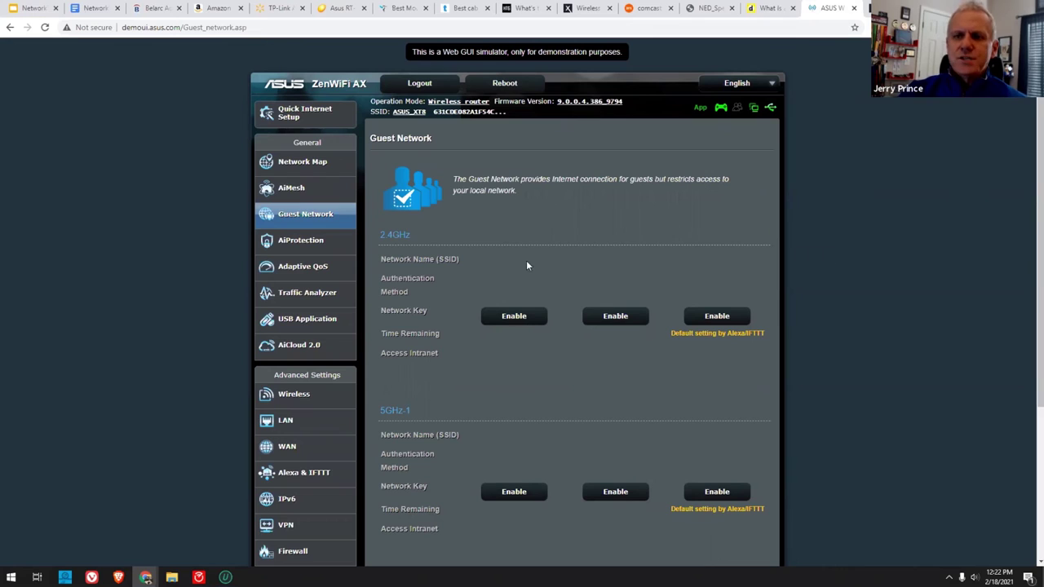
pyautogui.scroll(-1, 464, 357)
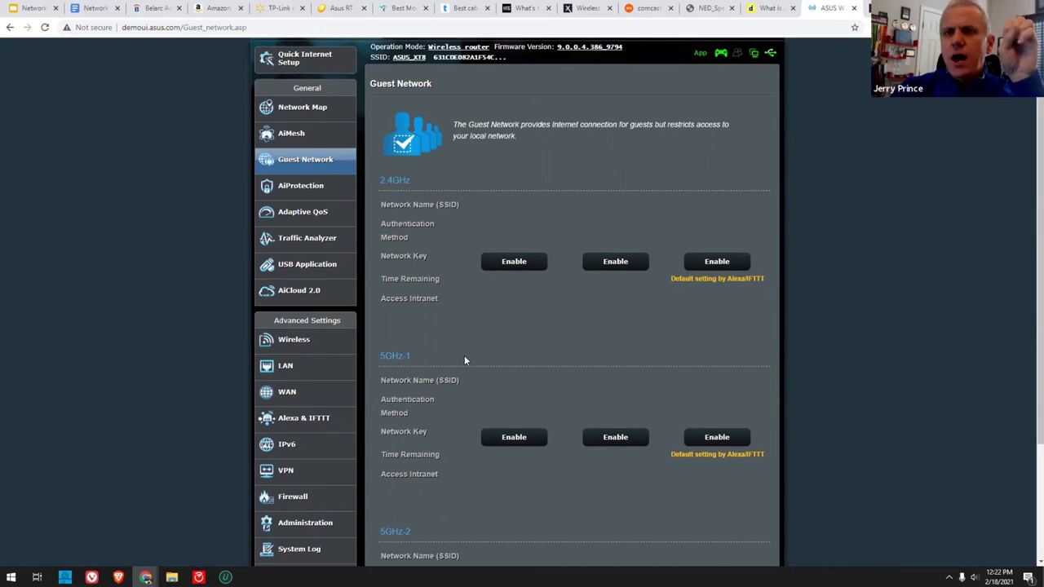
pyautogui.moveTo(414, 181); pyautogui.dragTo(380, 186)
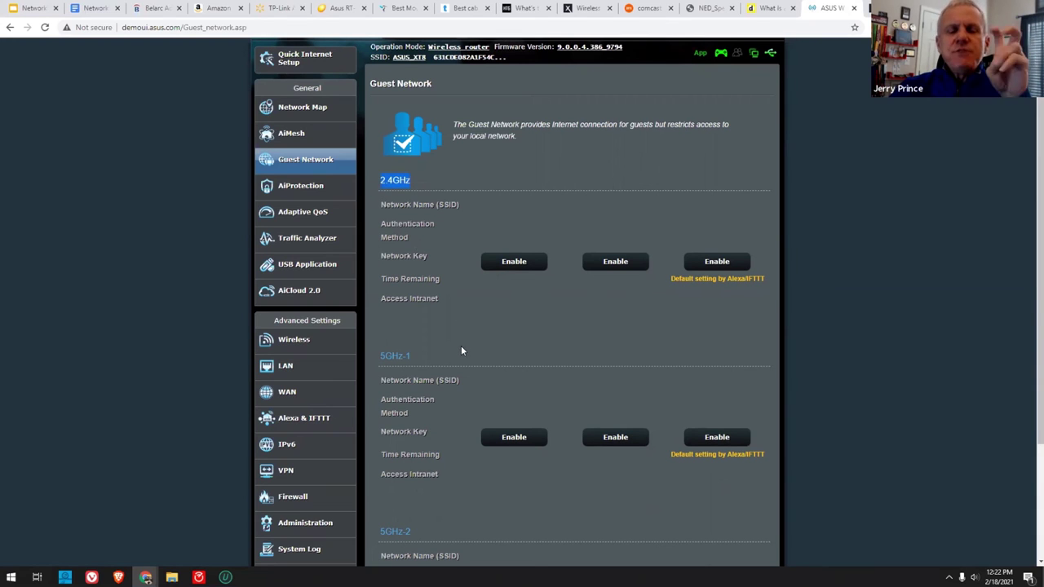
pyautogui.scroll(-3, 460, 350)
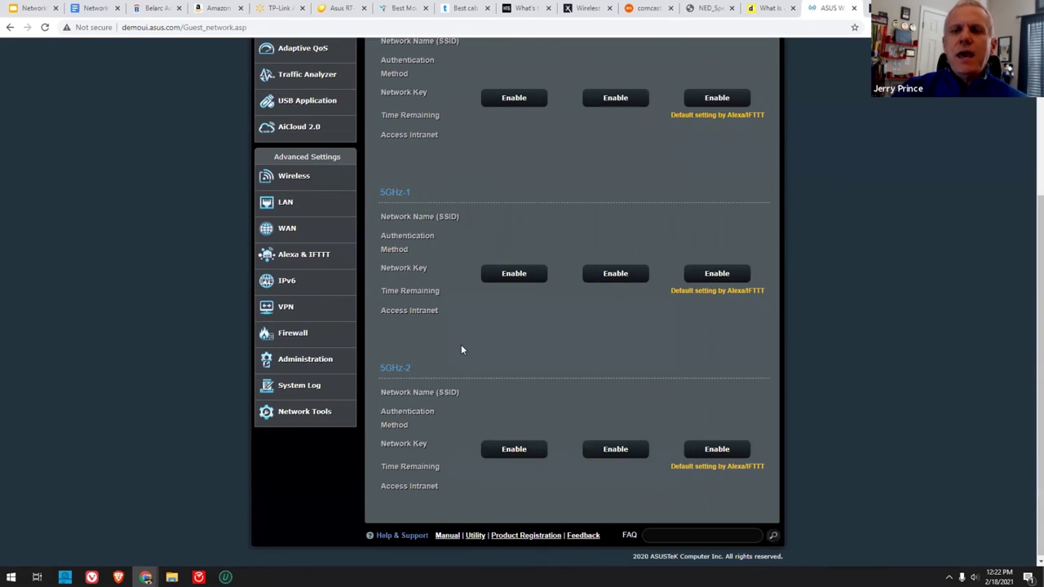
pyautogui.scroll(3, 461, 350)
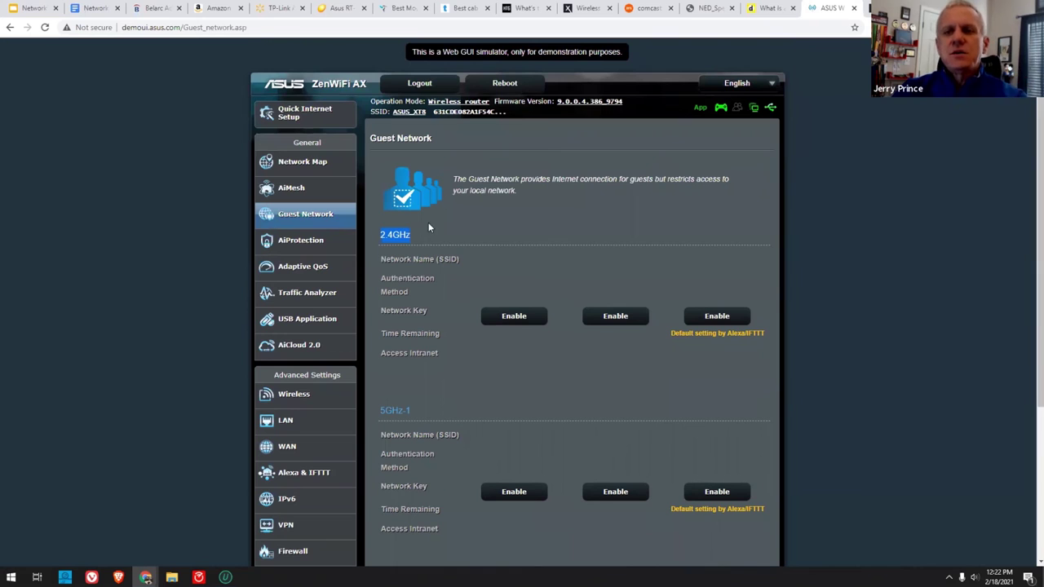
pyautogui.scroll(-1, 462, 384)
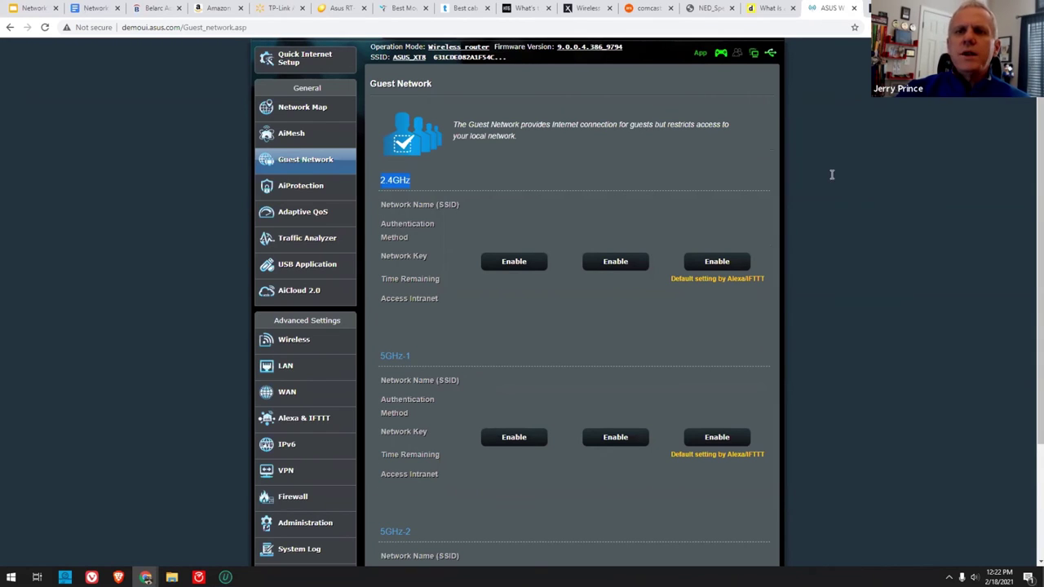
pyautogui.scroll(1, 830, 173)
pyautogui.click(269, 115)
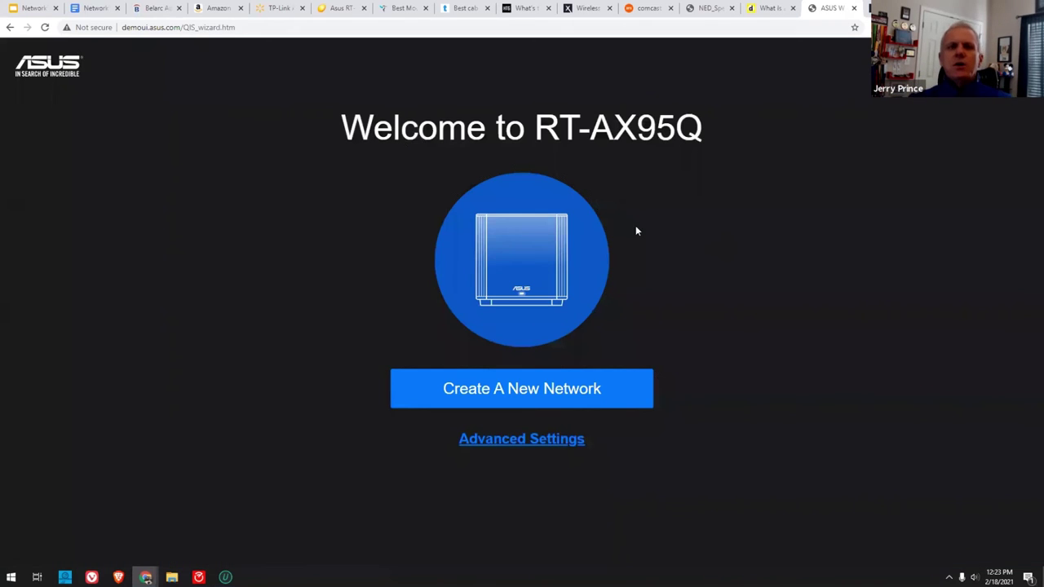
pyautogui.click(10, 27)
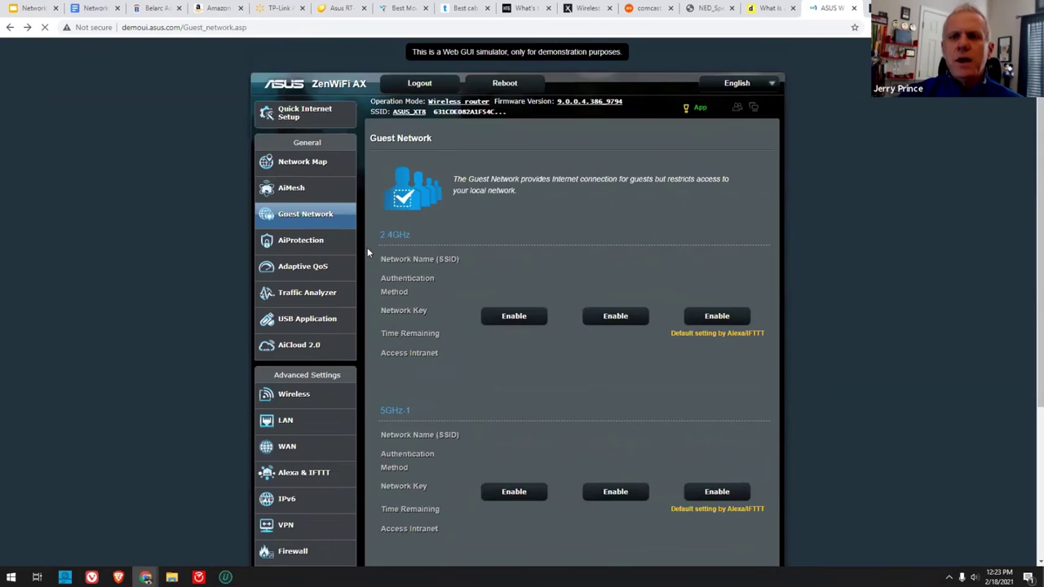
# Review the list of connected clients and the WAN IP address from the router's network map
pyautogui.click(299, 165)
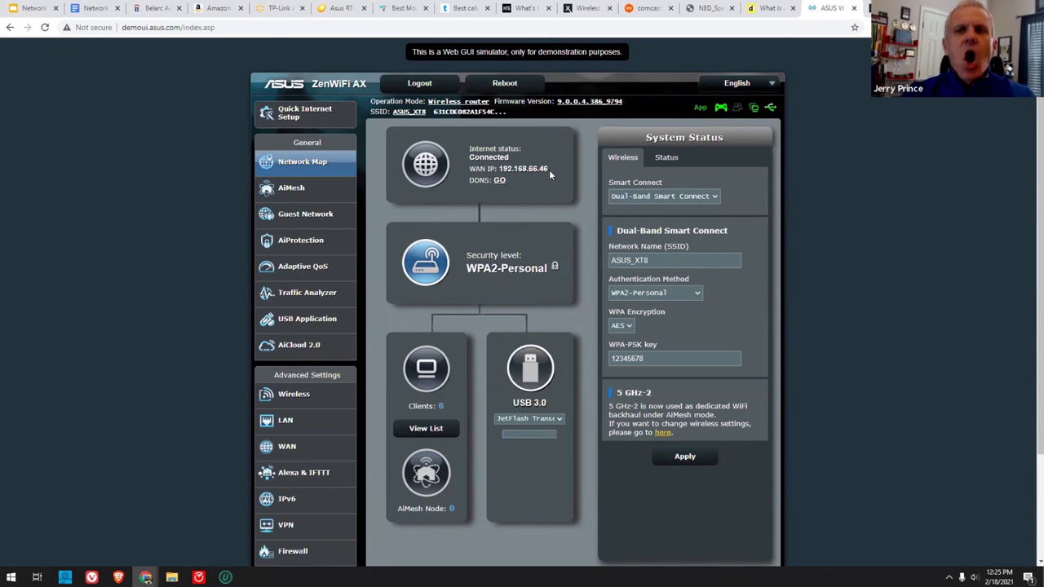
pyautogui.click(432, 429)
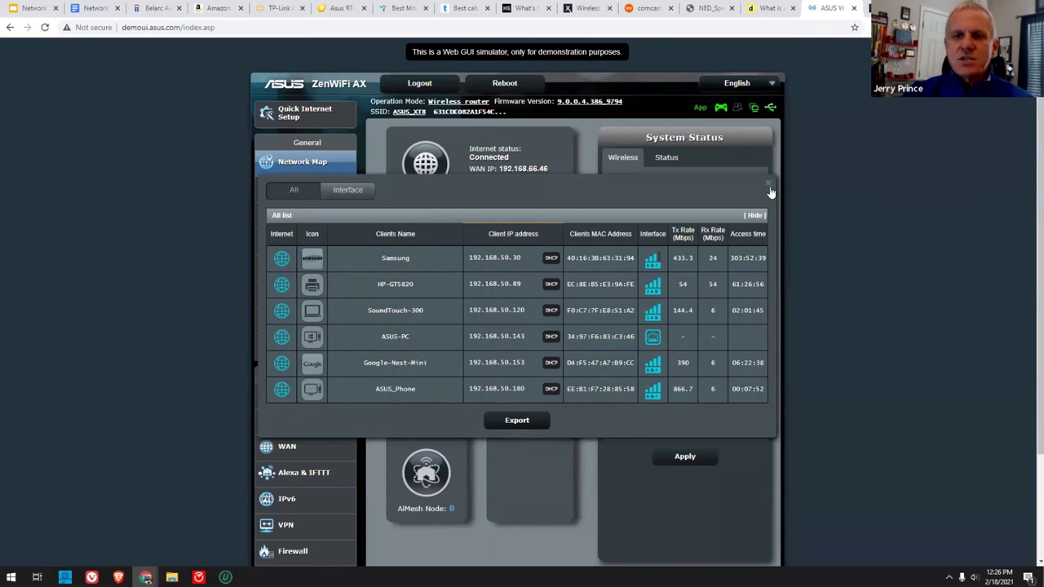
pyautogui.click(291, 439)
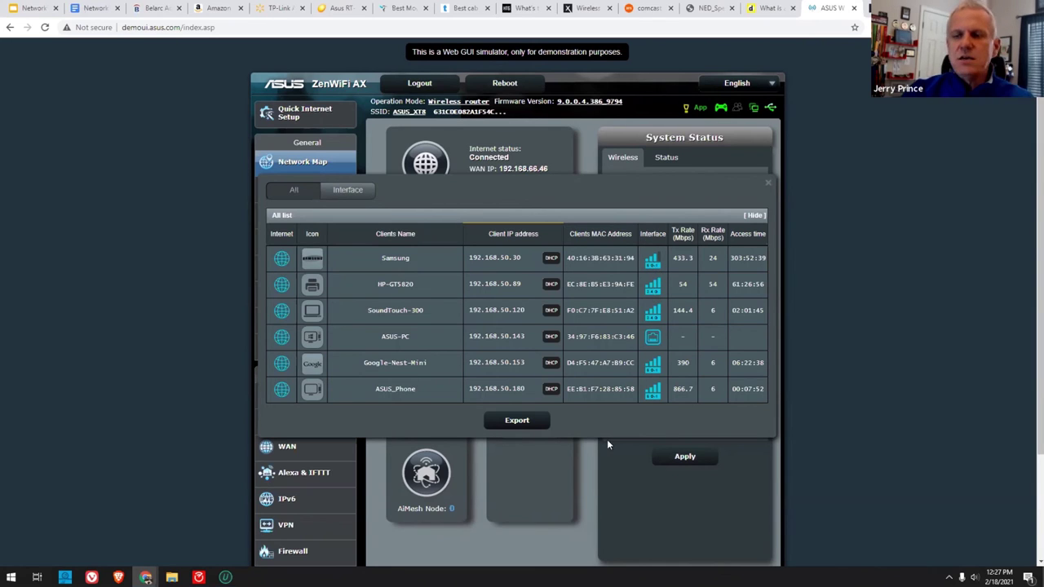
pyautogui.click(767, 188)
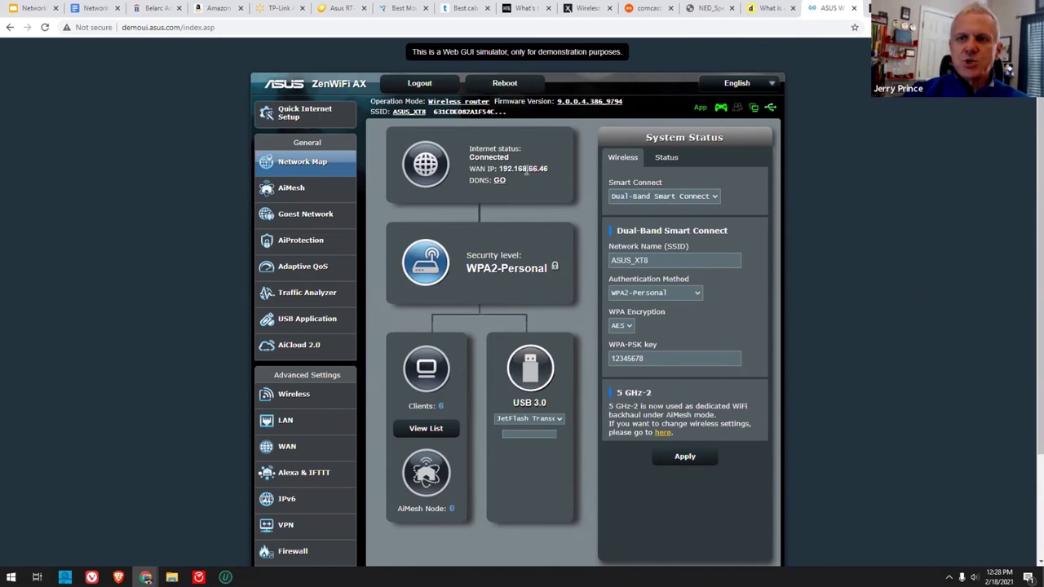
pyautogui.doubleClick(501, 168)
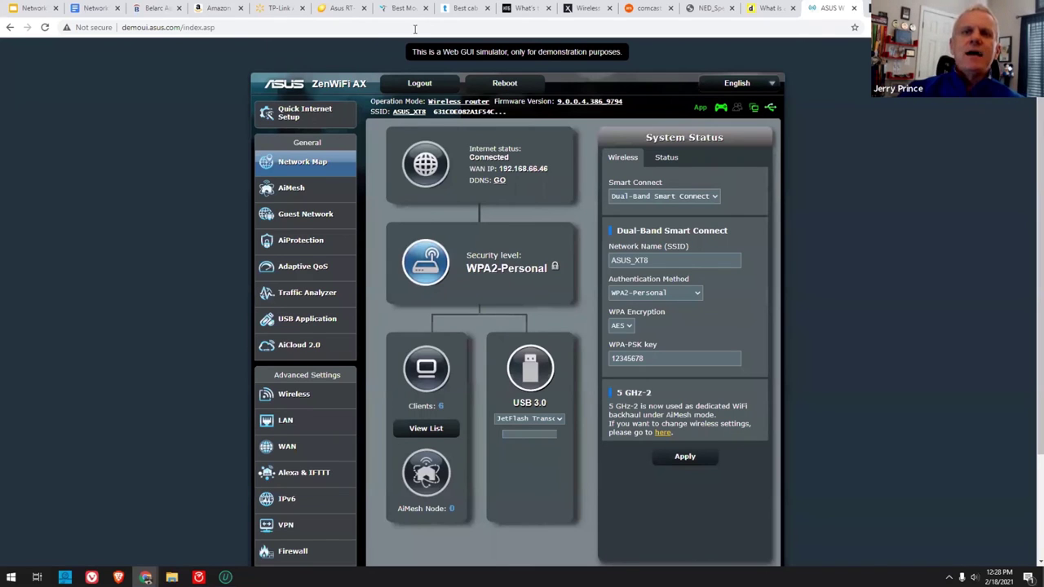
# Load speedtest.net in the current tab and highlight the detected internet provider and public IP address
pyautogui.click(747, 26)
pyautogui.write('s')
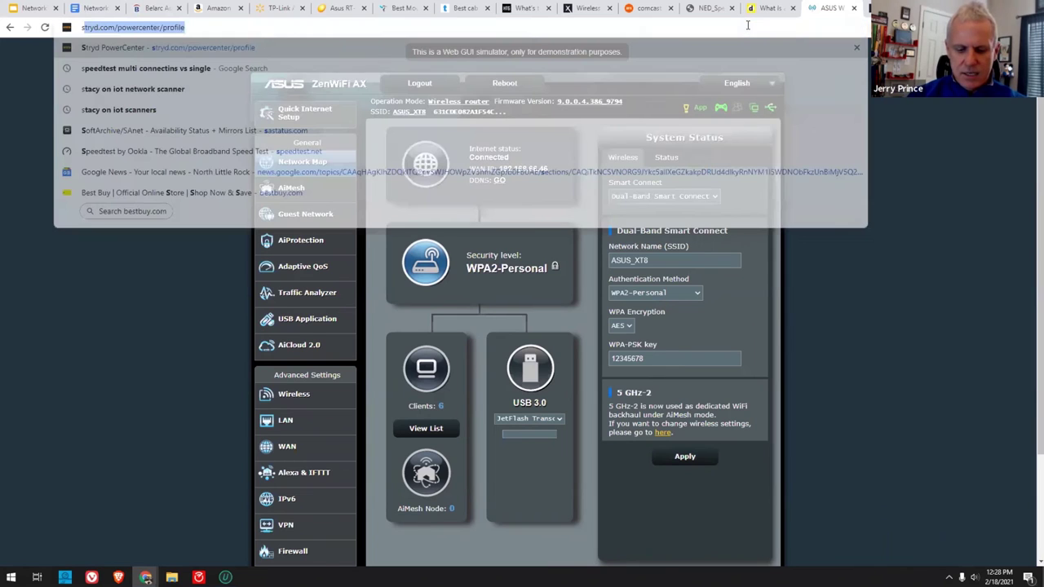
pyautogui.write('pee')
pyautogui.press('Right')
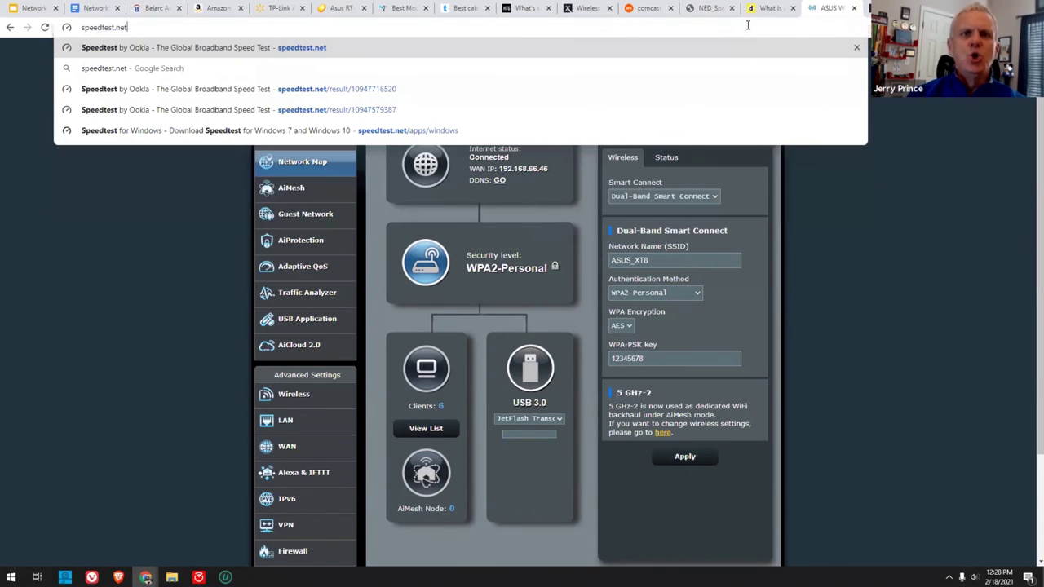
pyautogui.press('Return')
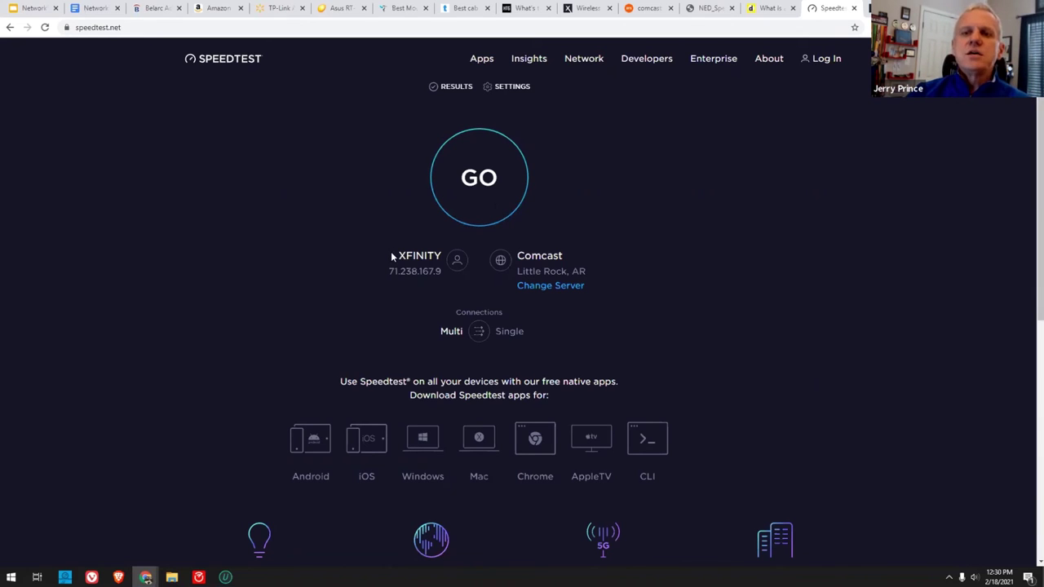
pyautogui.moveTo(399, 257); pyautogui.dragTo(442, 256)
pyautogui.doubleClick(434, 273)
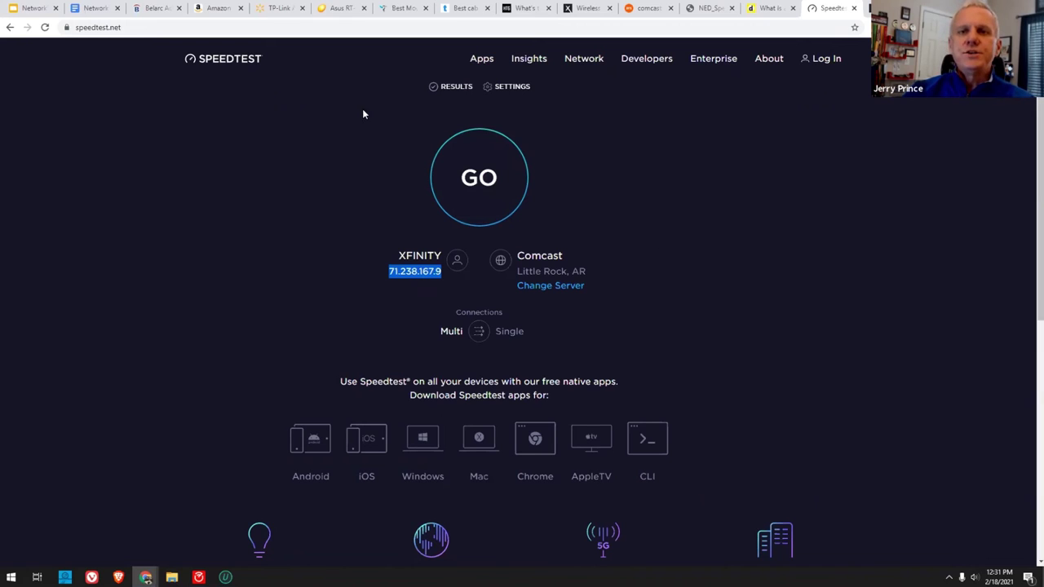
# Run the internet speed test and examine its results page, highlighting the ping value
pyautogui.click(482, 184)
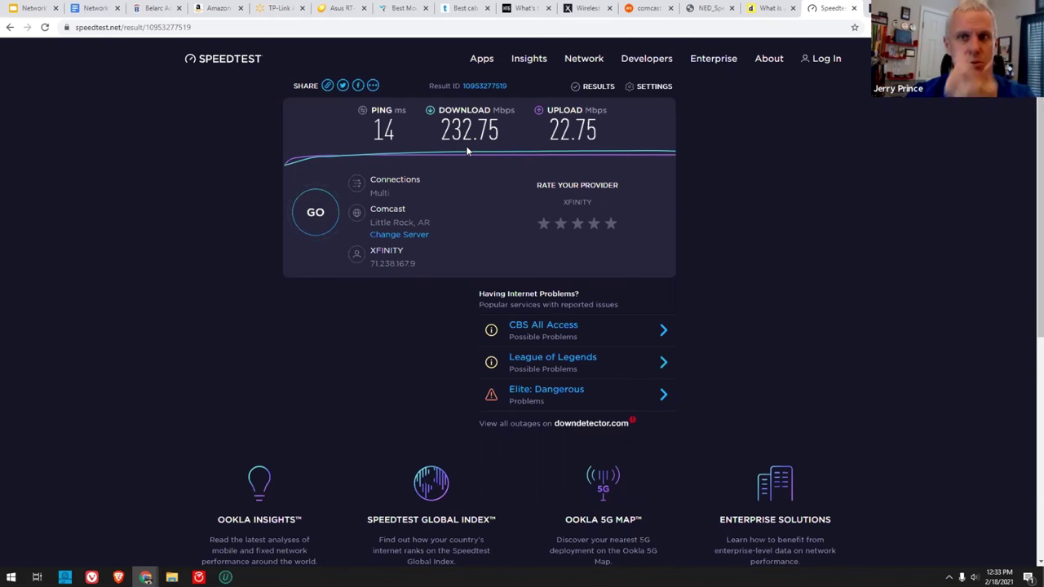
pyautogui.doubleClick(383, 108)
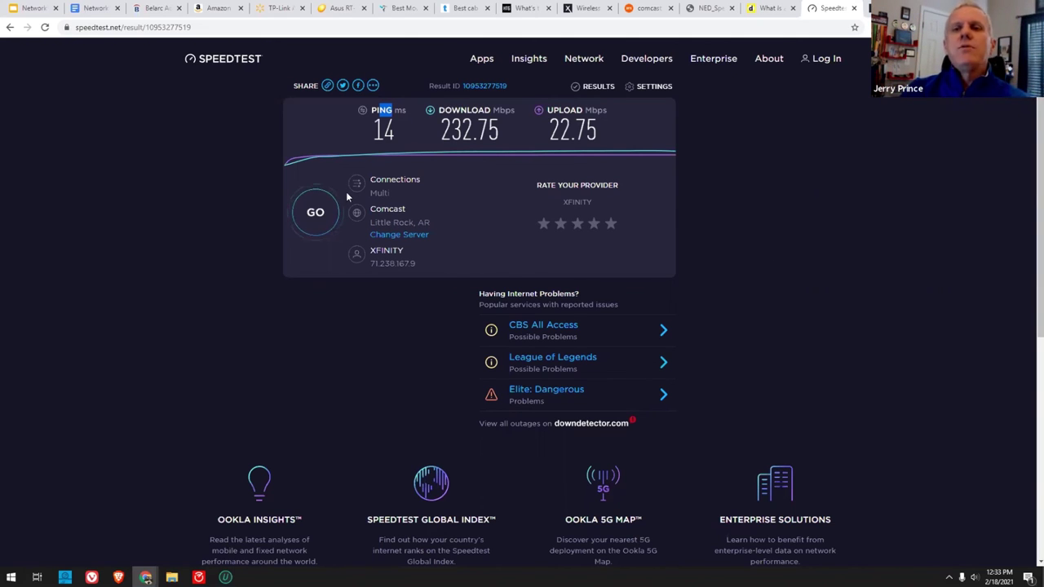
pyautogui.doubleClick(374, 131)
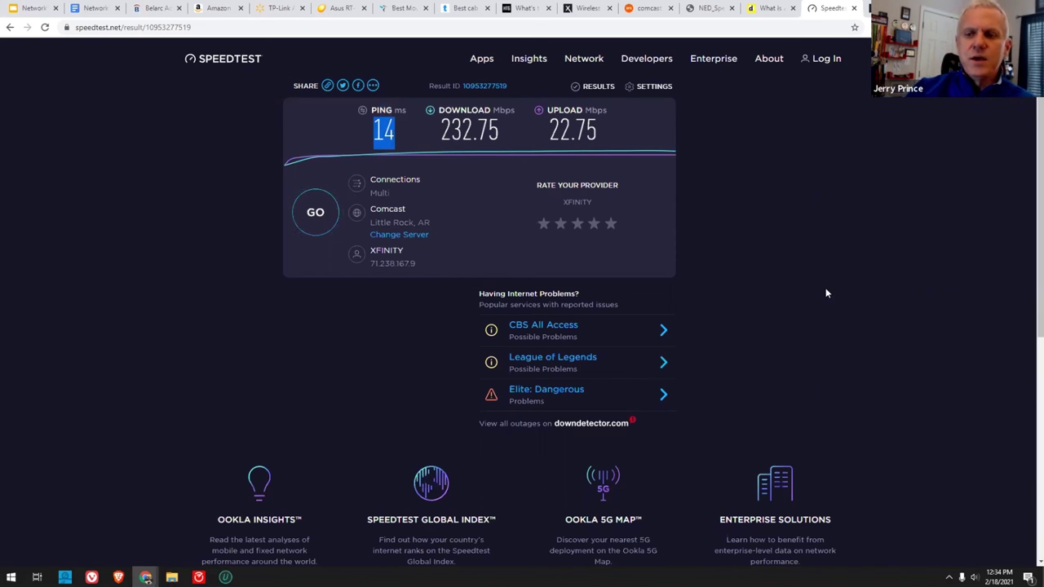
pyautogui.scroll(-2, 870, 286)
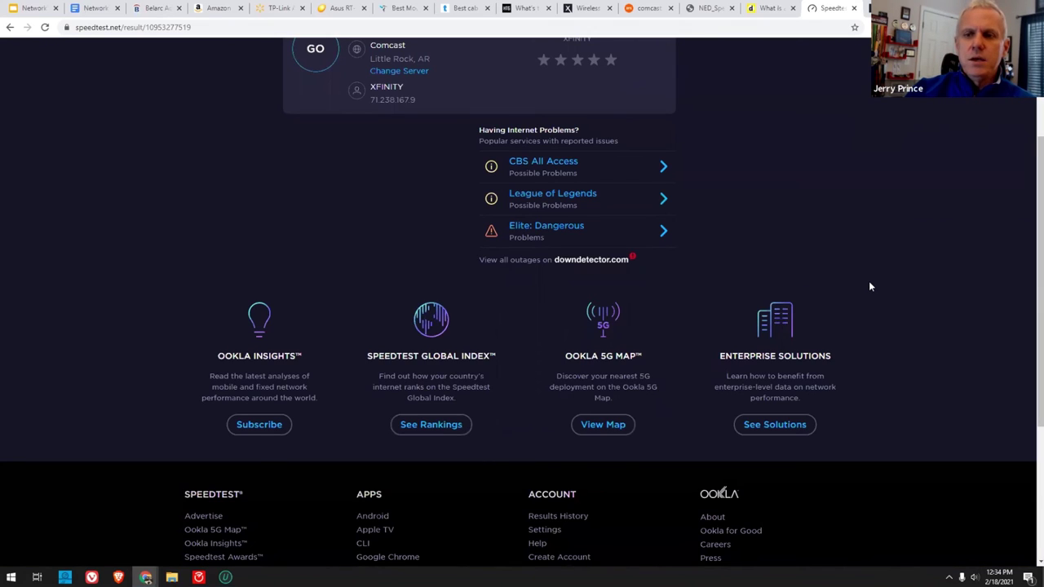
pyautogui.scroll(-1, 871, 287)
pyautogui.scroll(3, 870, 286)
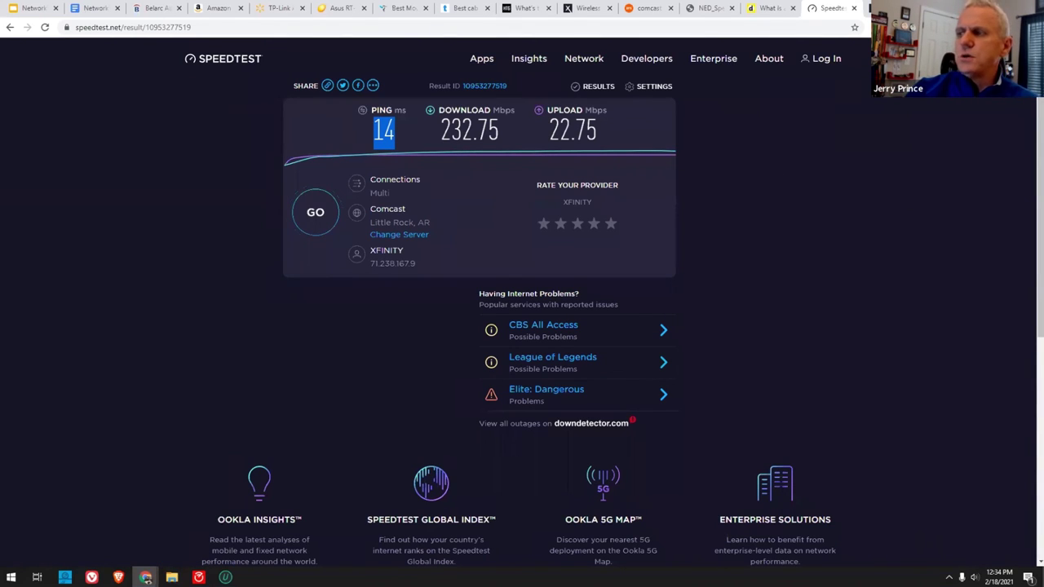
pyautogui.scroll(-2, 1014, 319)
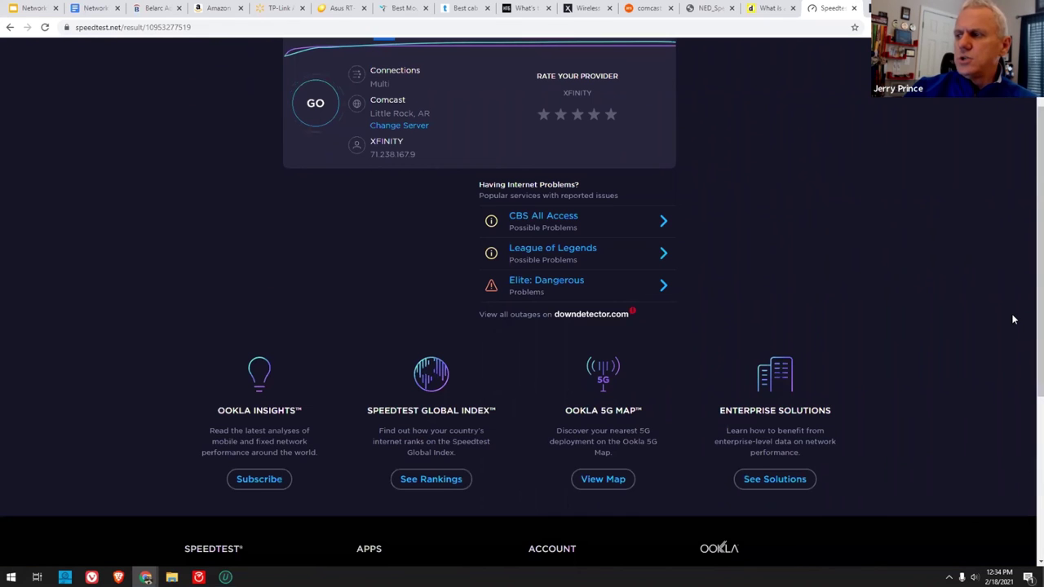
pyautogui.scroll(-1, 1014, 319)
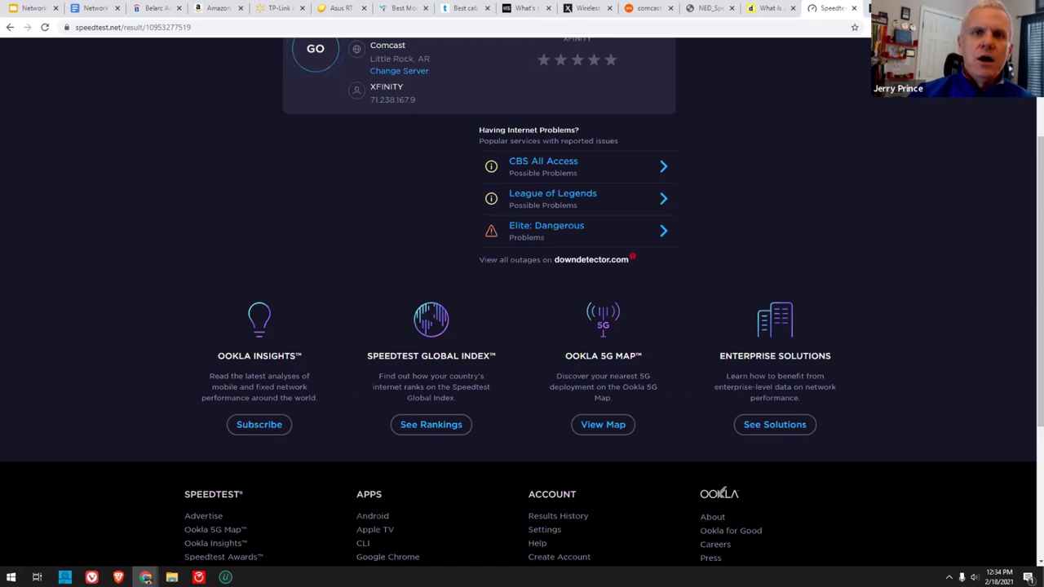
# Return to the start of the Belarc Advisor report and highlight the operating system and processor details
pyautogui.click(152, 4)
pyautogui.scroll(10, 579, 200)
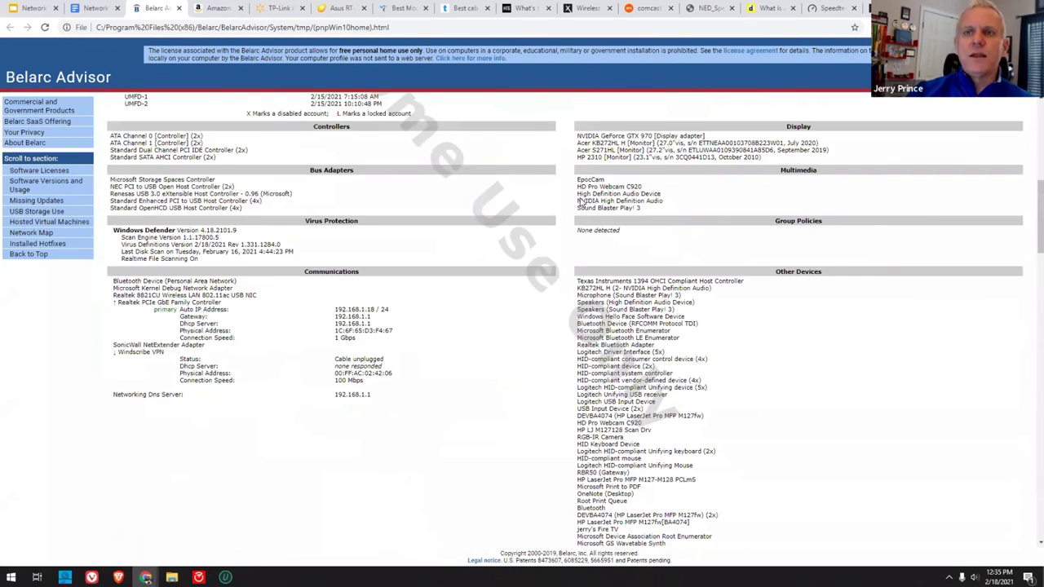
pyautogui.scroll(5, 581, 202)
pyautogui.moveTo(111, 236); pyautogui.dragTo(277, 270)
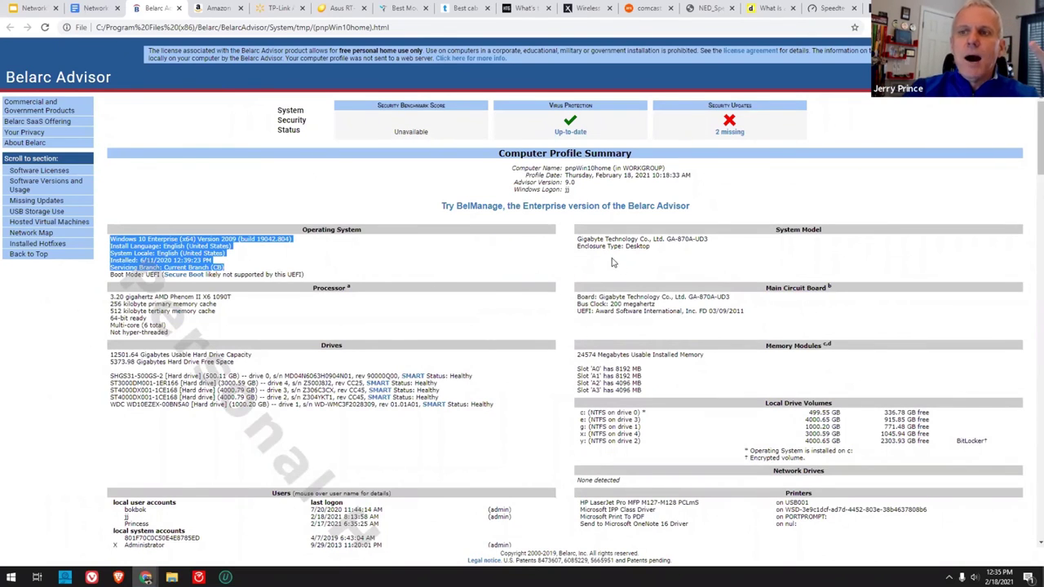
pyautogui.moveTo(135, 304); pyautogui.dragTo(193, 316)
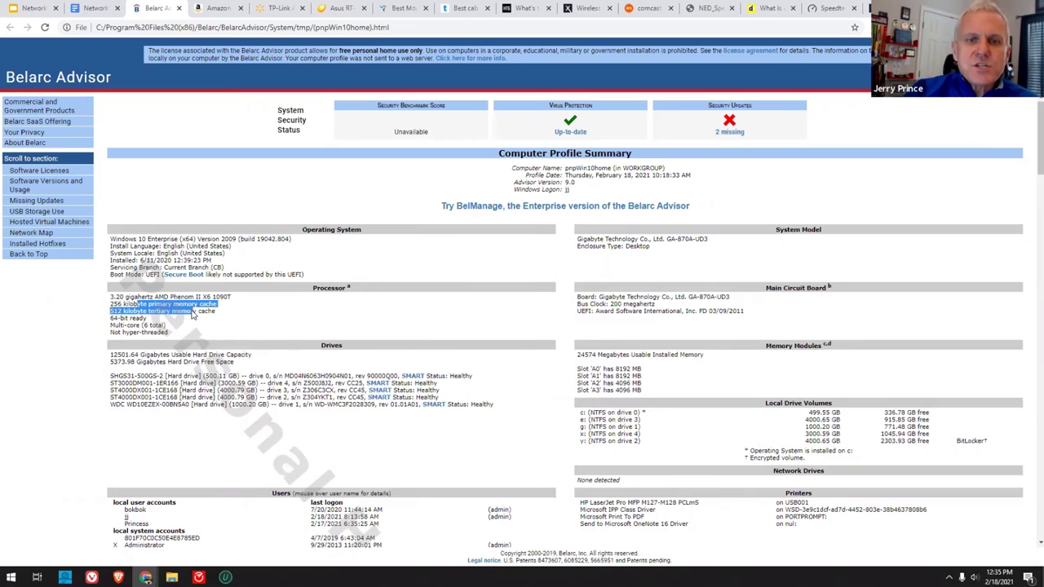
# Highlight the first memory module entries and the first printer entries in the Belarc Advisor report
pyautogui.scroll(-1, 198, 326)
pyautogui.scroll(-1, 232, 323)
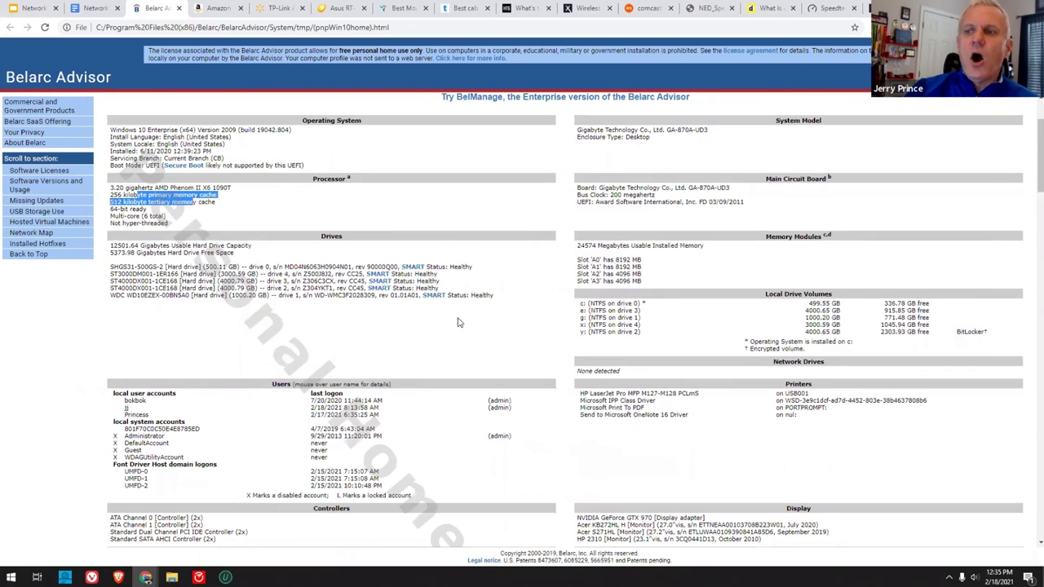
pyautogui.moveTo(578, 259); pyautogui.dragTo(615, 269)
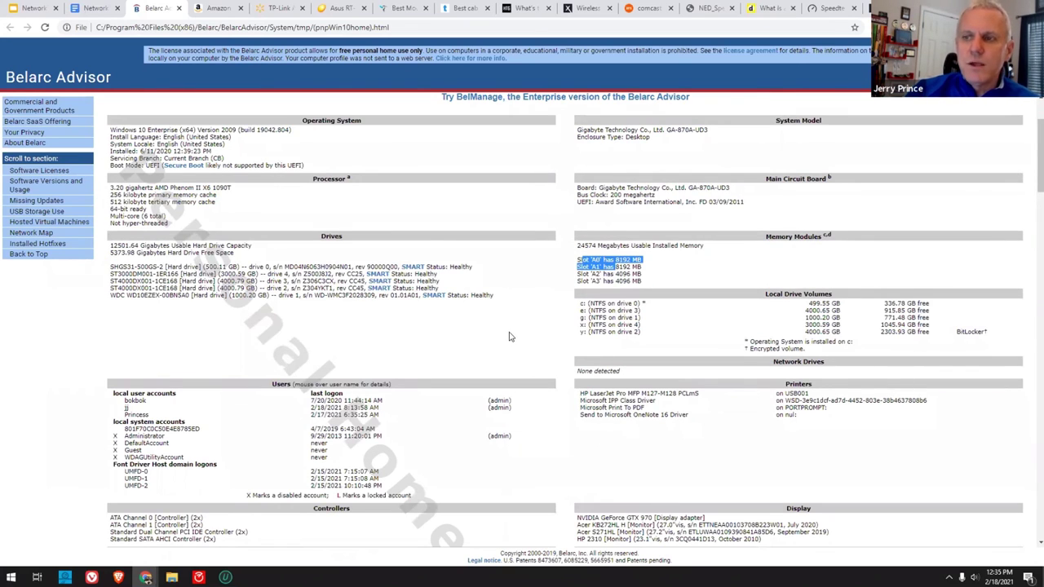
pyautogui.scroll(-3, 509, 336)
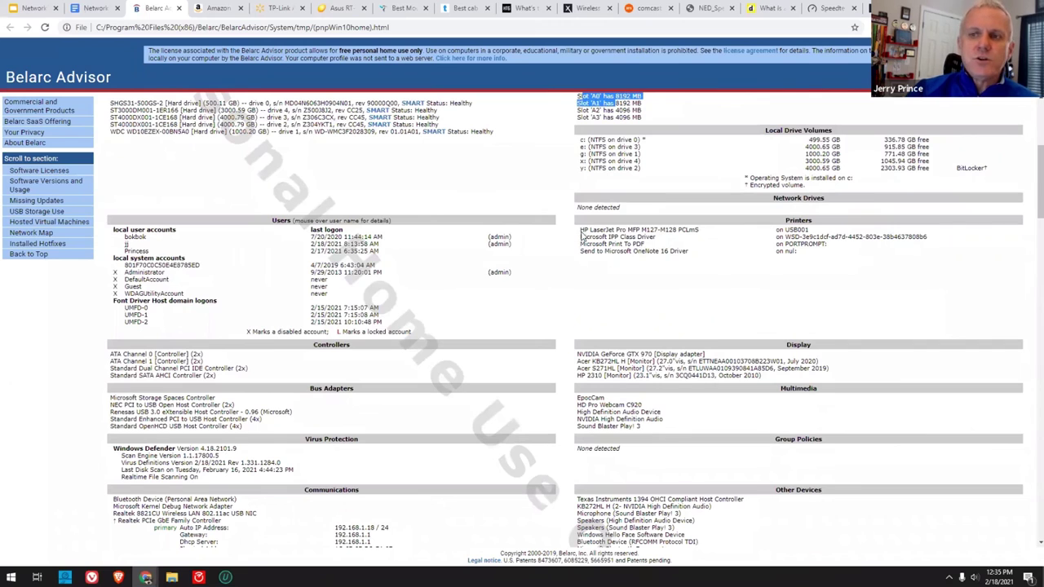
pyautogui.moveTo(579, 230); pyautogui.dragTo(606, 236)
pyautogui.scroll(-1, 512, 321)
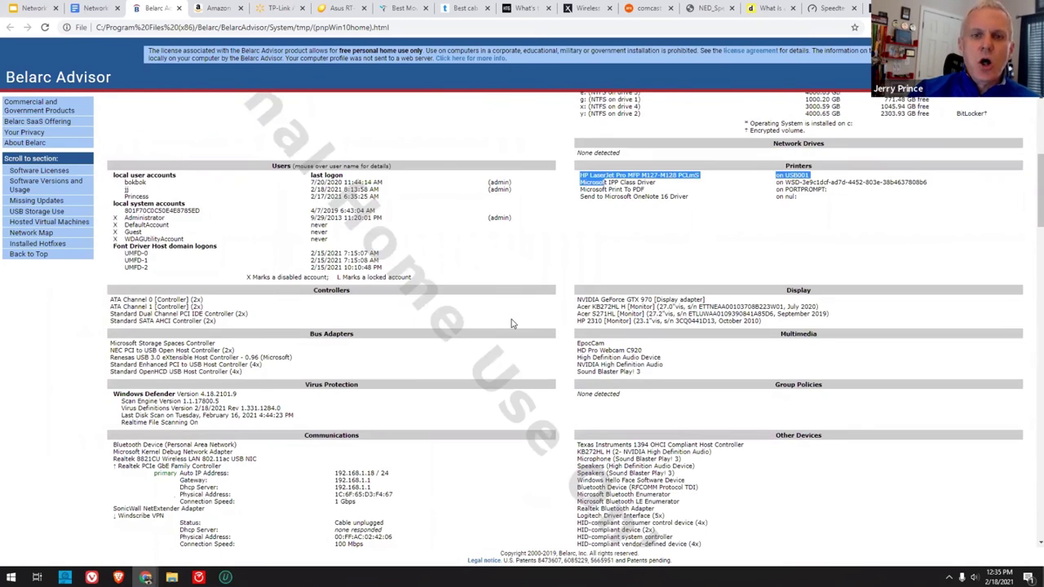
# Review the report's user accounts, Communications section and USB storage use in the past 30 days
pyautogui.scroll(2, 512, 323)
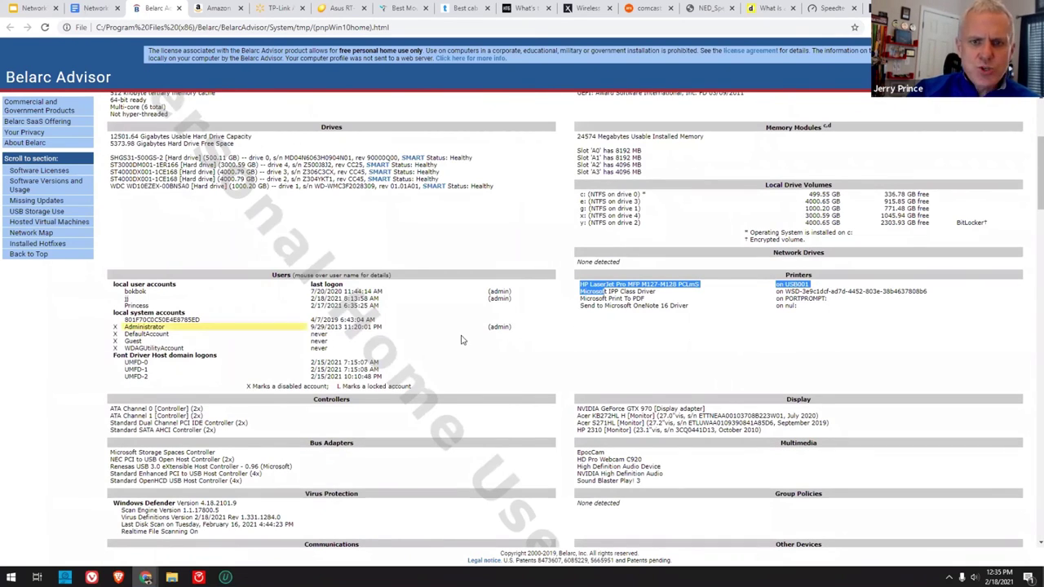
pyautogui.scroll(-3, 454, 343)
pyautogui.scroll(-1, 456, 355)
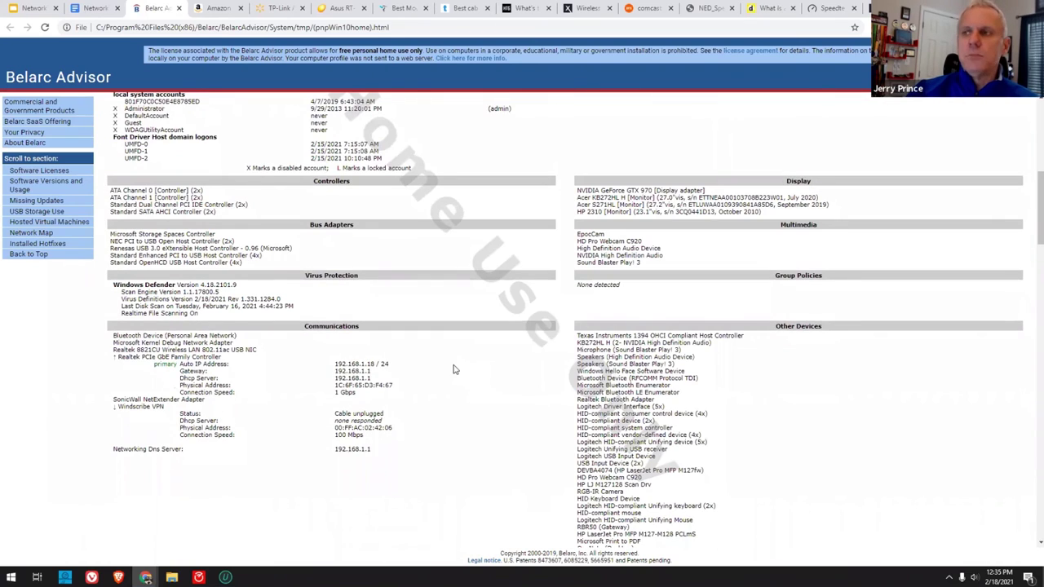
pyautogui.scroll(-1, 455, 370)
pyautogui.scroll(-7, 454, 370)
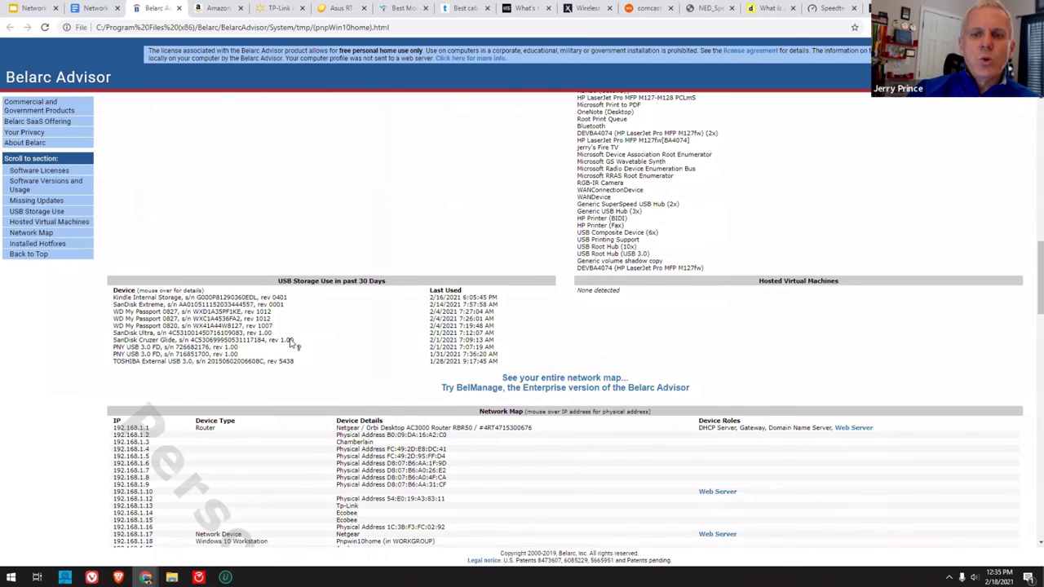
# Examine the report's network map, highlighting the Ecobee device at 192.168.1.14 and the physical address of 192.168.1.7
pyautogui.scroll(-3, 291, 343)
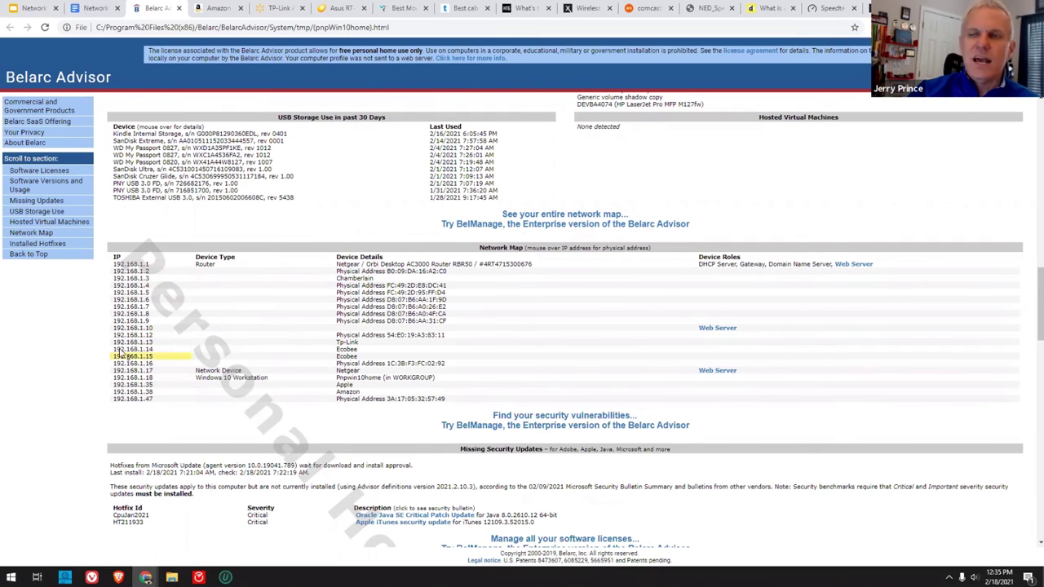
pyautogui.moveTo(118, 352)
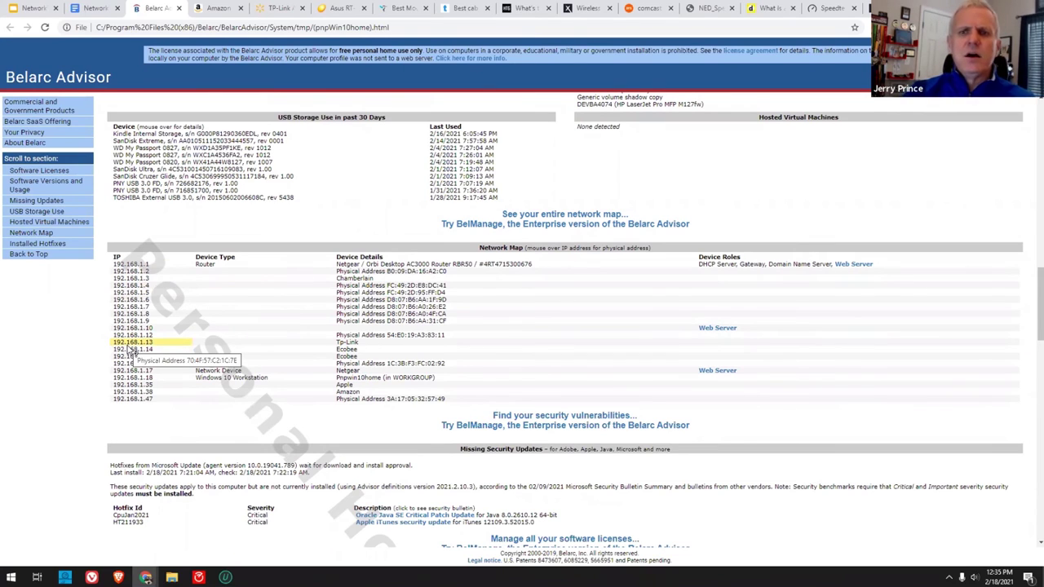
pyautogui.doubleClick(346, 349)
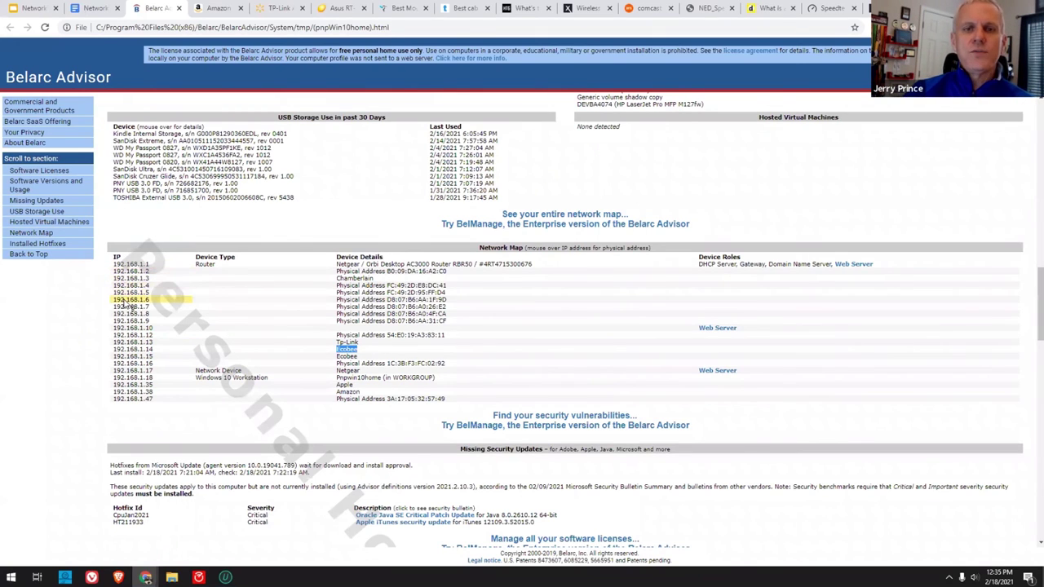
pyautogui.moveTo(131, 314)
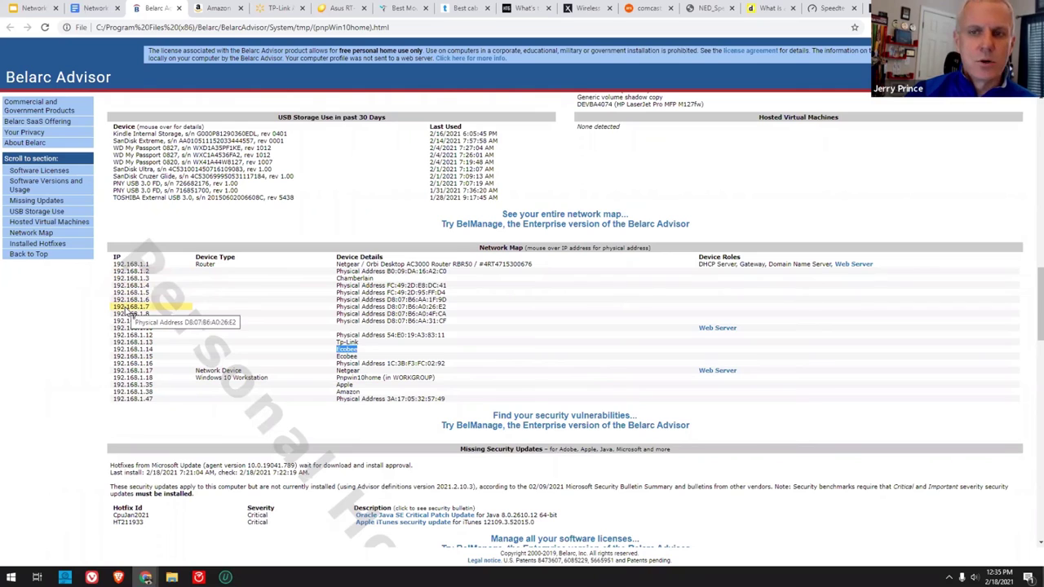
pyautogui.click(445, 313)
pyautogui.moveTo(446, 312); pyautogui.dragTo(387, 313)
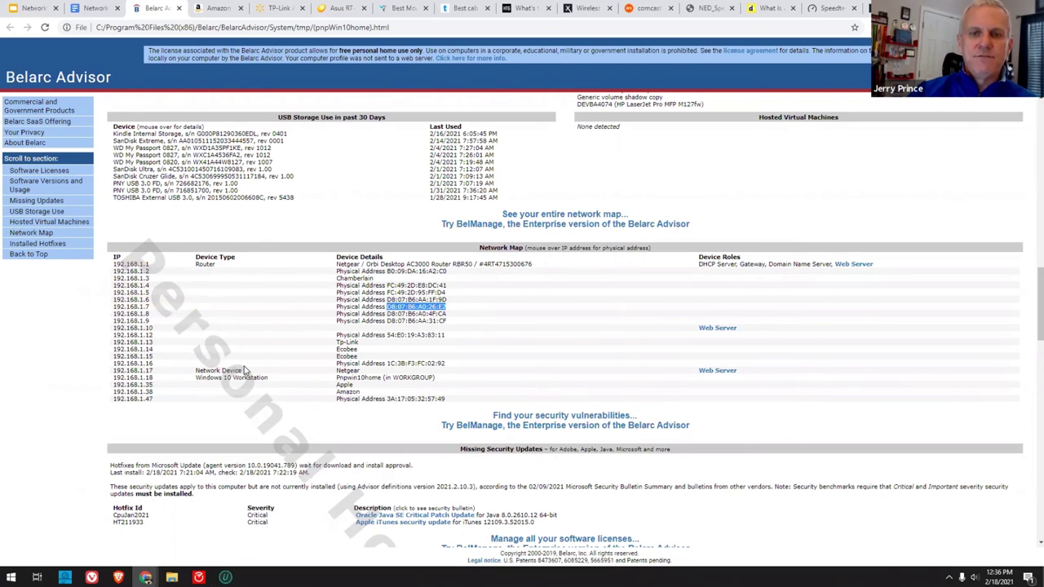
pyautogui.click(413, 267)
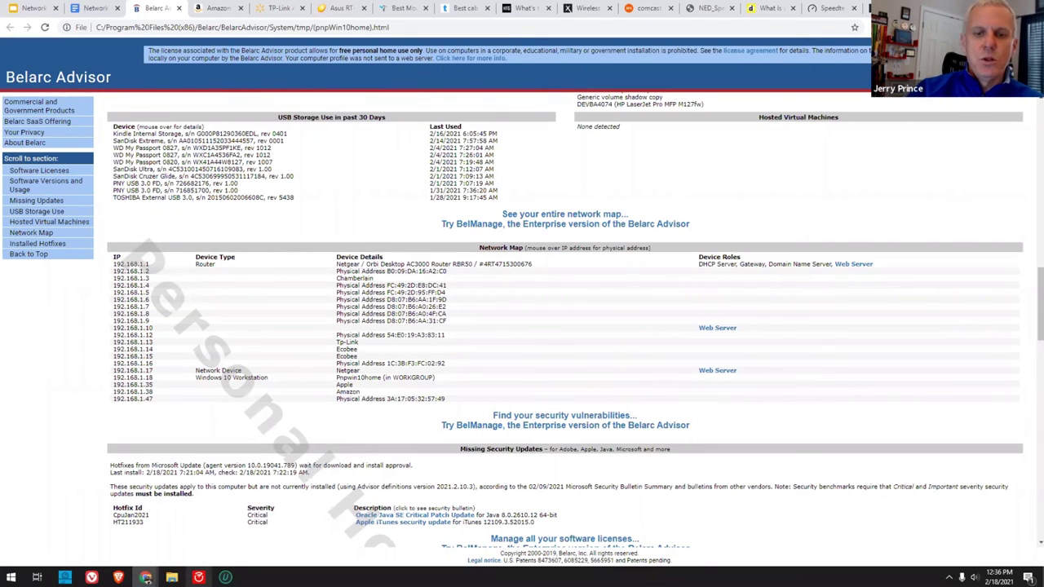
# Switch to Bitdefender Home Scanner, reposition its window and look through the list of devices found on the network
pyautogui.moveTo(198, 578)
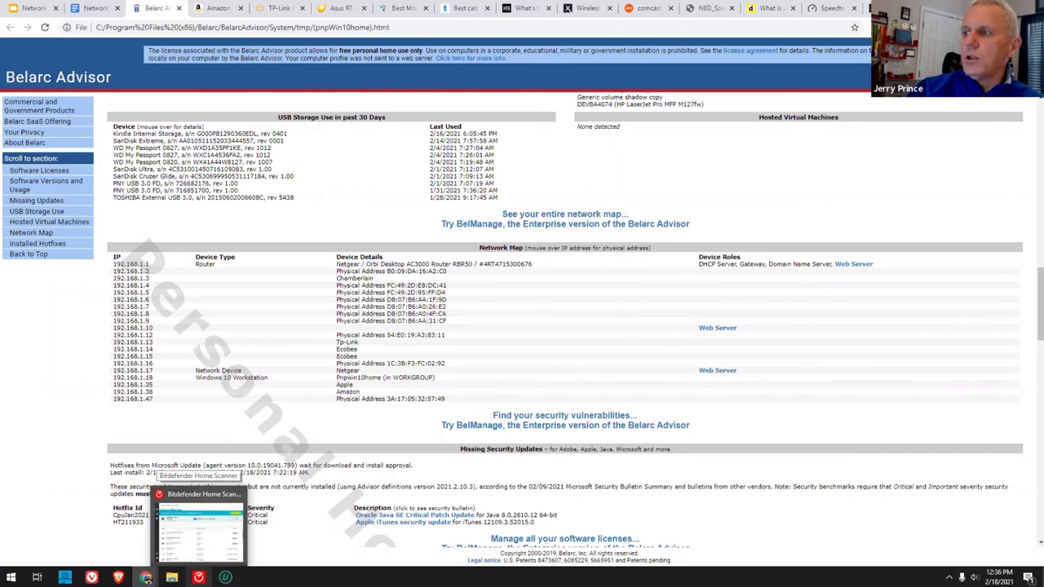
pyautogui.click(198, 530)
pyautogui.moveTo(531, 65); pyautogui.dragTo(487, 53)
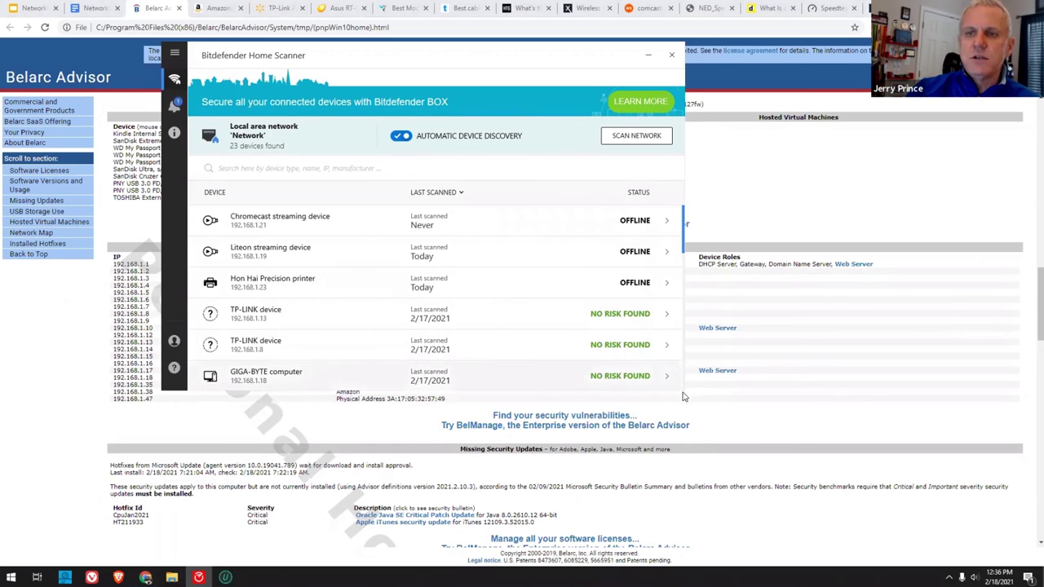
pyautogui.scroll(-1, 503, 310)
pyautogui.scroll(1, 502, 309)
pyautogui.scroll(-5, 502, 310)
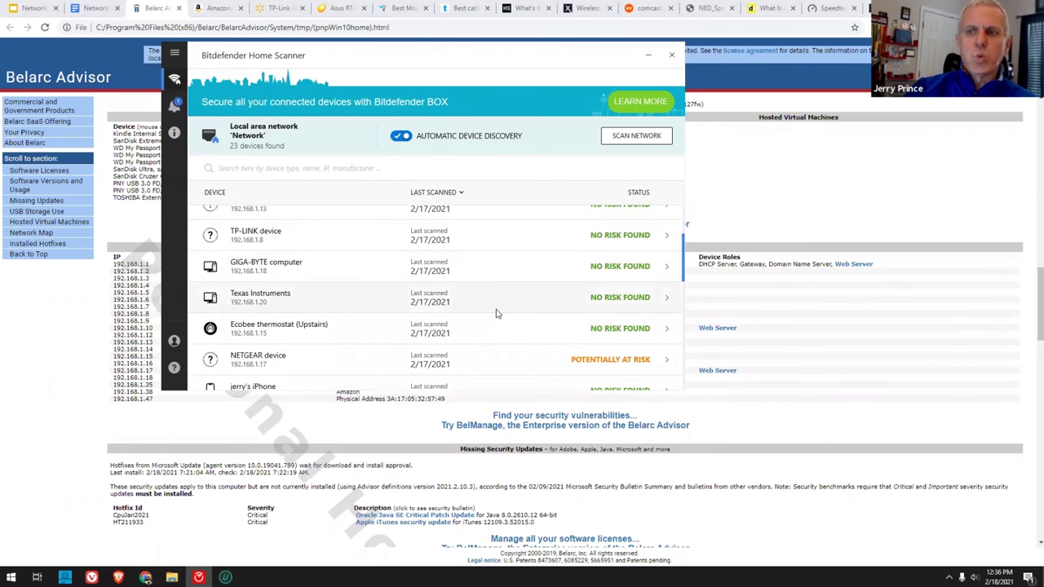
pyautogui.scroll(5, 473, 321)
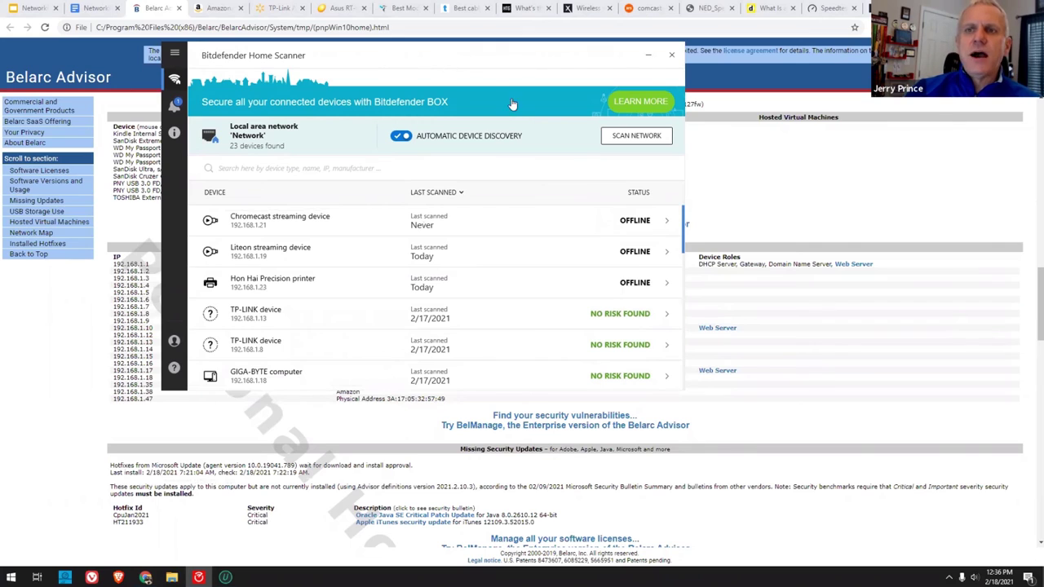
# View the device details of the GIGA-BYTE computer and return to the device list
pyautogui.scroll(-2, 548, 300)
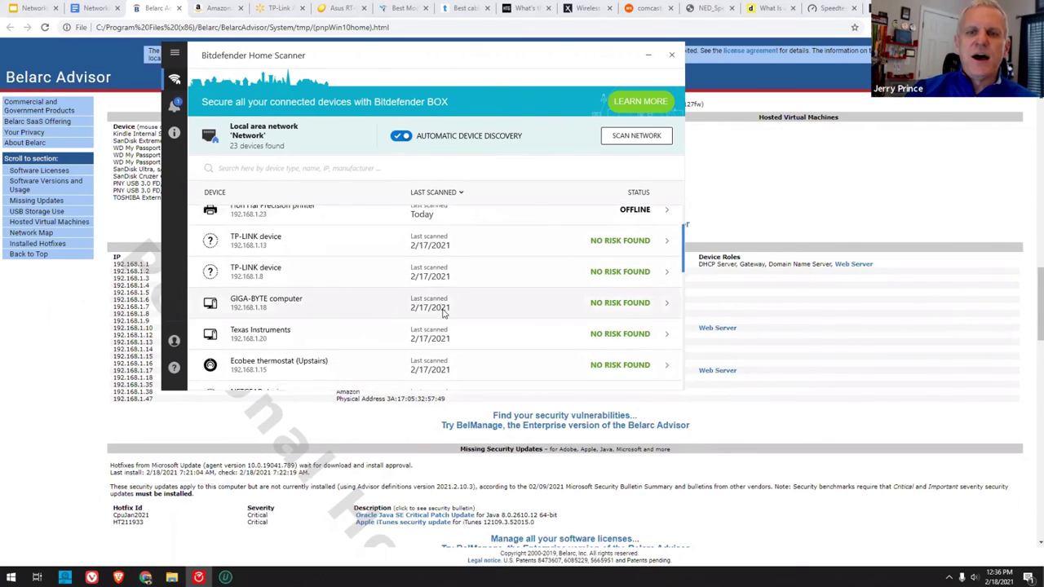
pyautogui.click(290, 308)
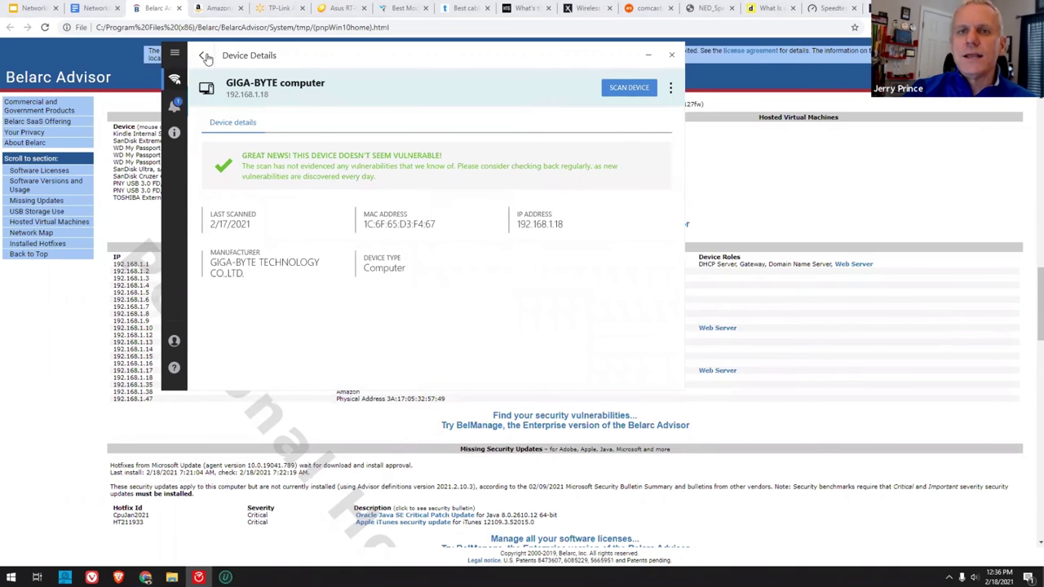
pyautogui.click(203, 55)
# Review the remaining devices in the scanner's list down to the end and close Bitdefender Home Scanner
pyautogui.scroll(-2, 304, 292)
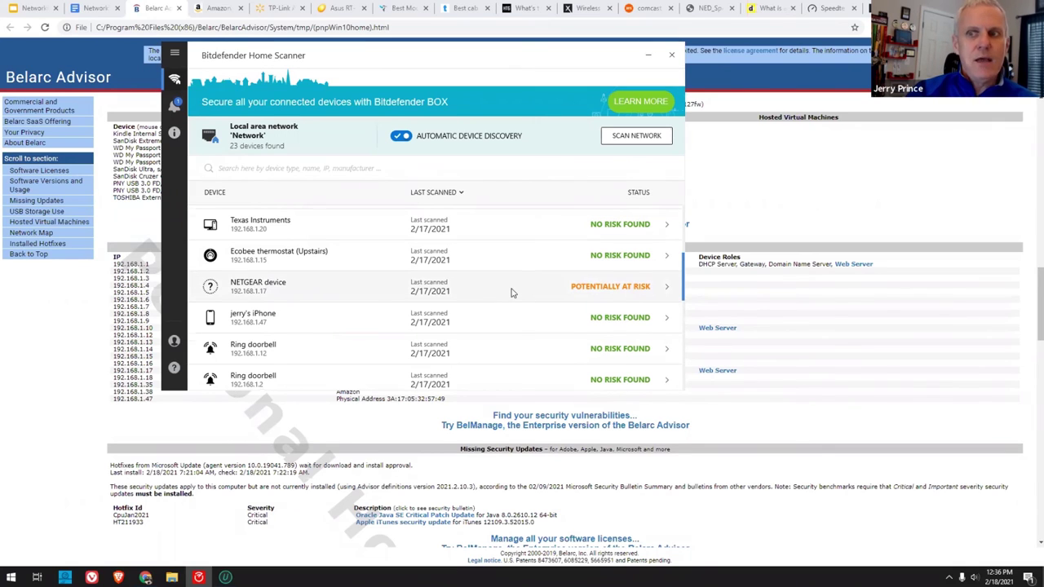
pyautogui.scroll(-6, 512, 292)
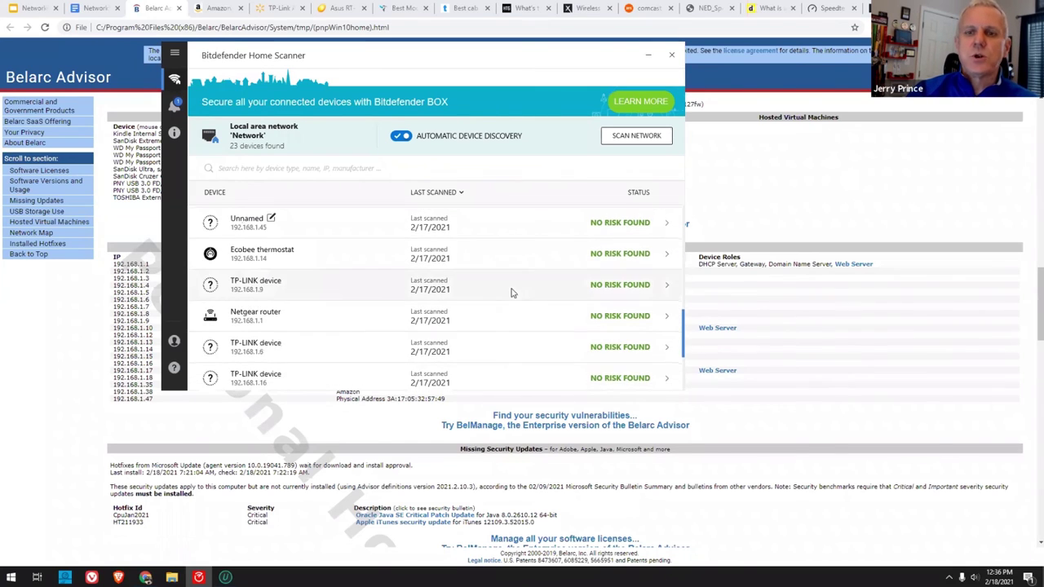
pyautogui.scroll(-2, 412, 333)
pyautogui.scroll(-2, 412, 333)
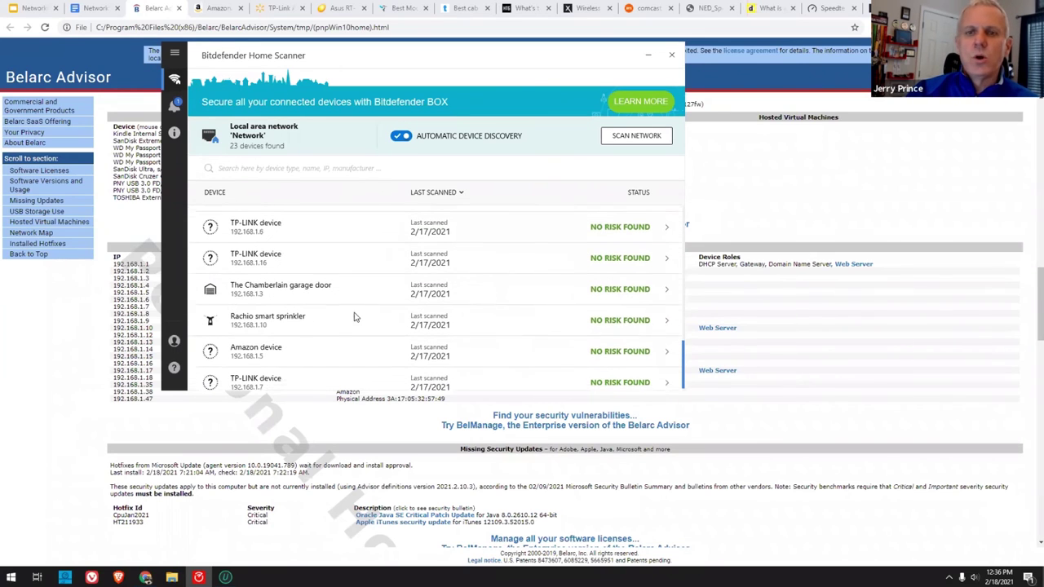
pyautogui.scroll(-1, 497, 329)
pyautogui.scroll(-10, 497, 329)
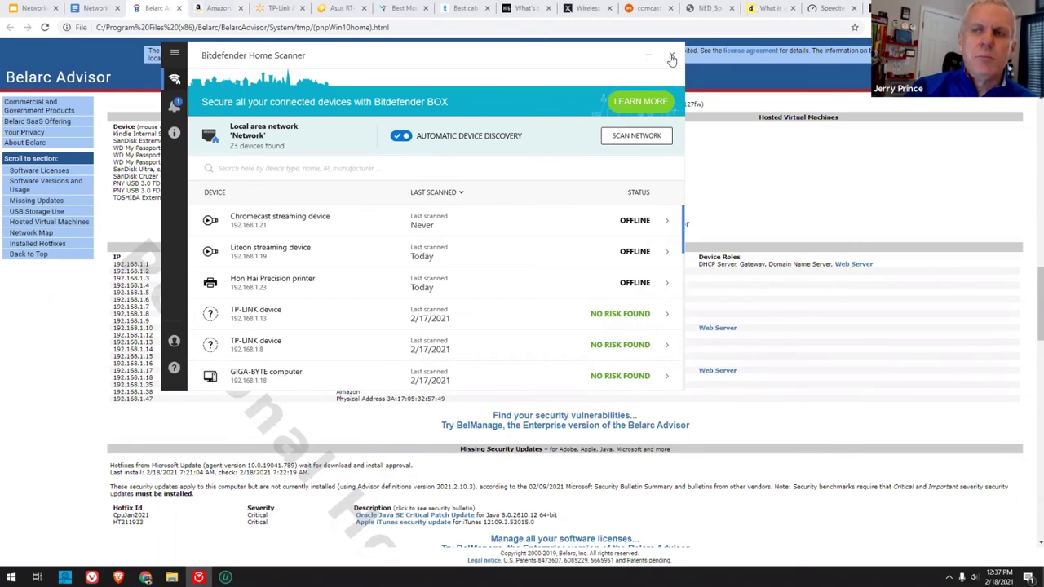
pyautogui.click(671, 58)
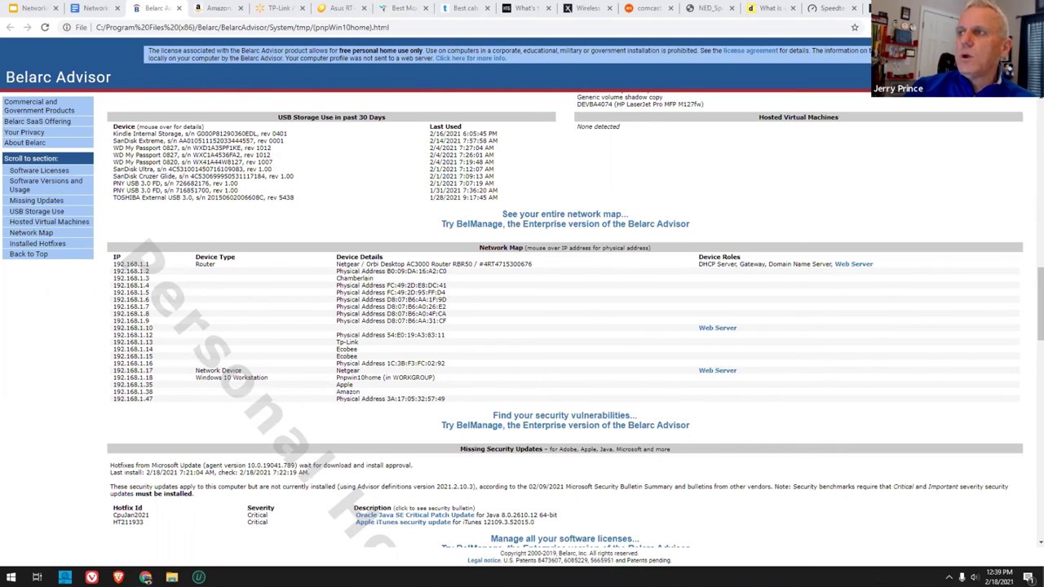
# Switch to the ASUS router simulator and view the Restore/Save/Upload Setting and Firmware Upgrade pages under Administration
pyautogui.click(316, 9)
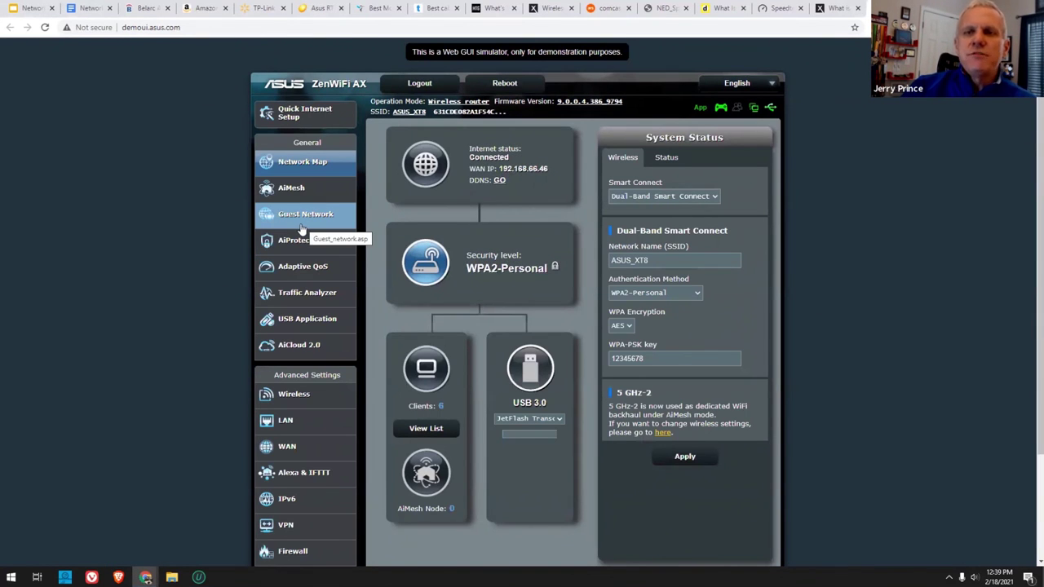
pyautogui.scroll(-3, 302, 231)
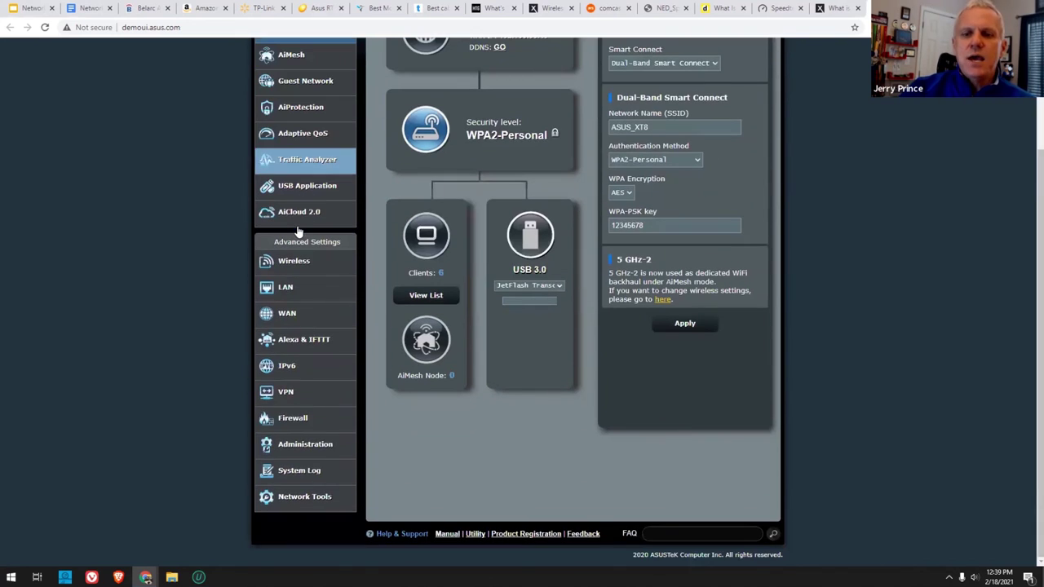
pyautogui.click(304, 449)
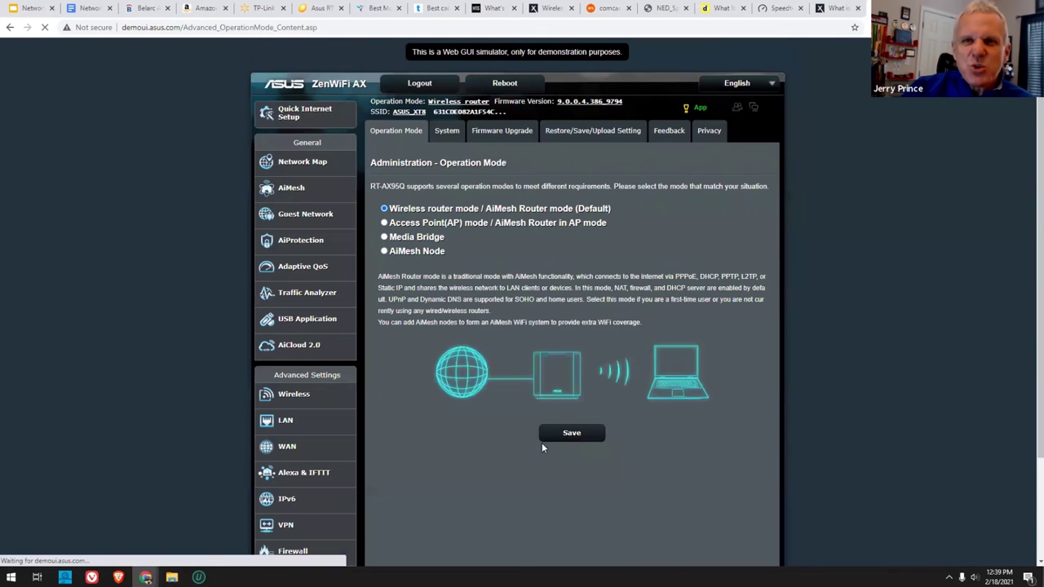
pyautogui.click(580, 134)
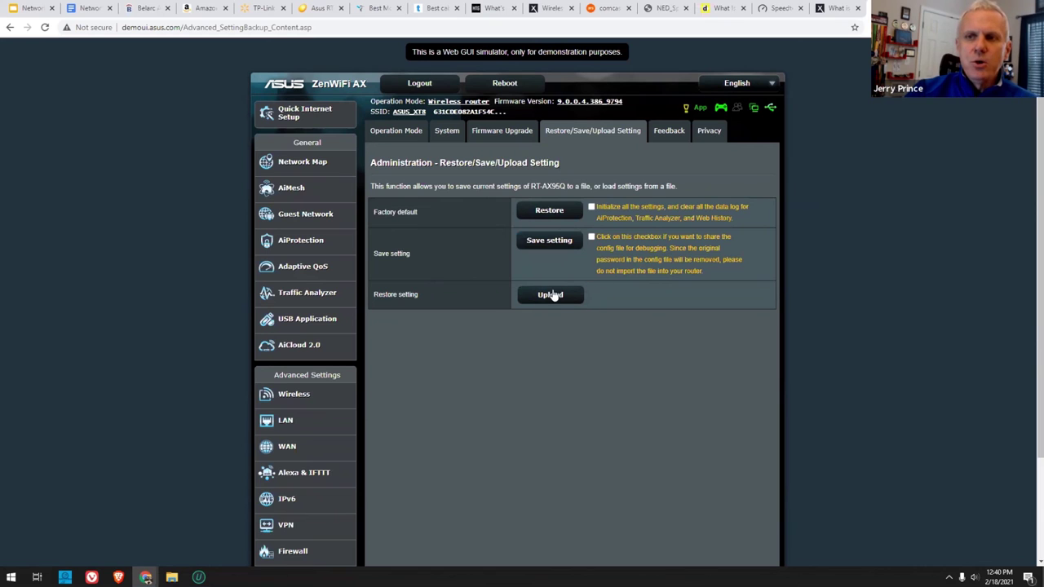
pyautogui.click(508, 132)
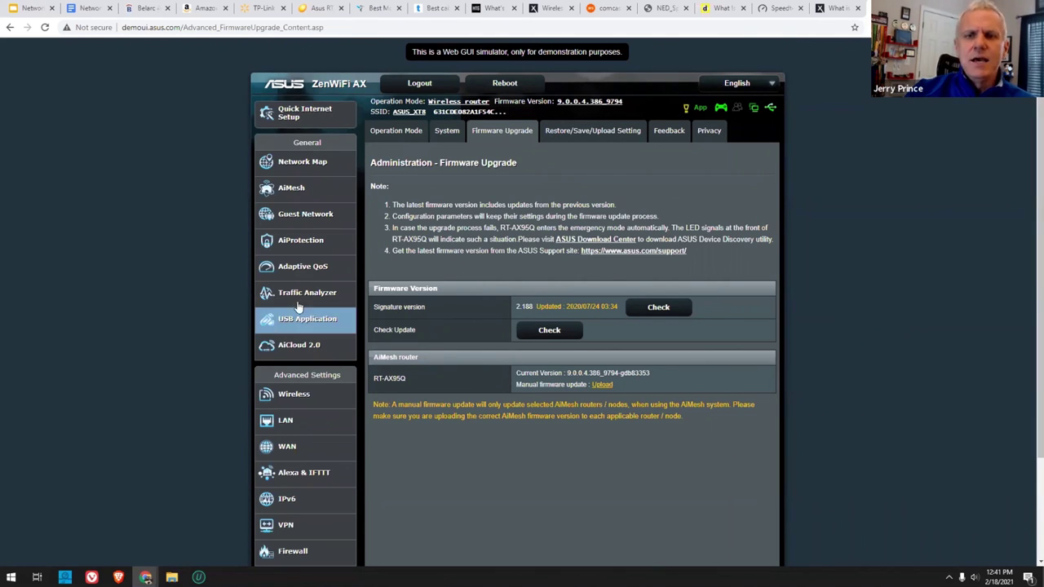
# Open the router's general Firewall settings page
pyautogui.scroll(-1, 321, 299)
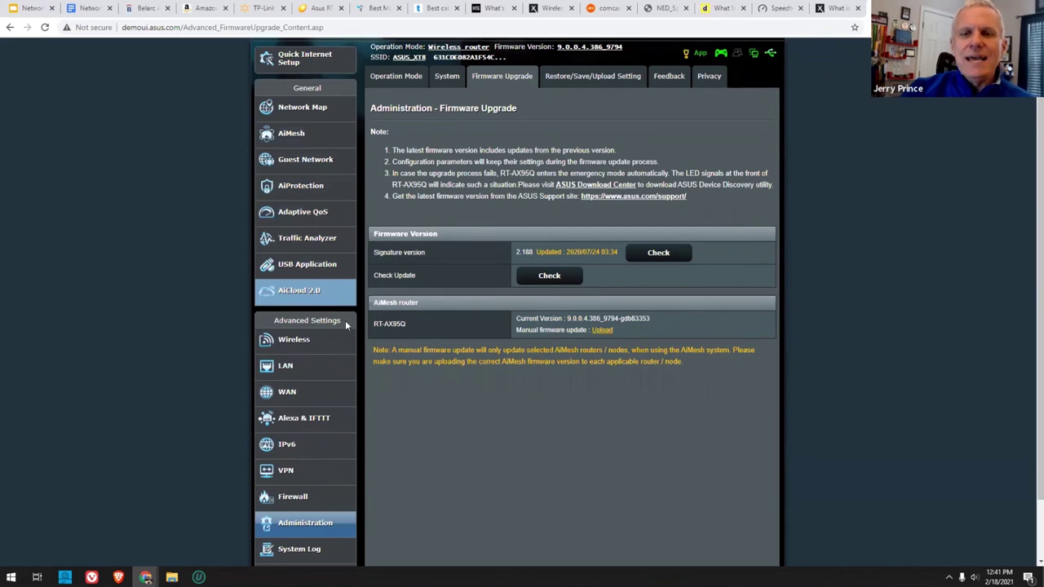
pyautogui.scroll(-1, 340, 364)
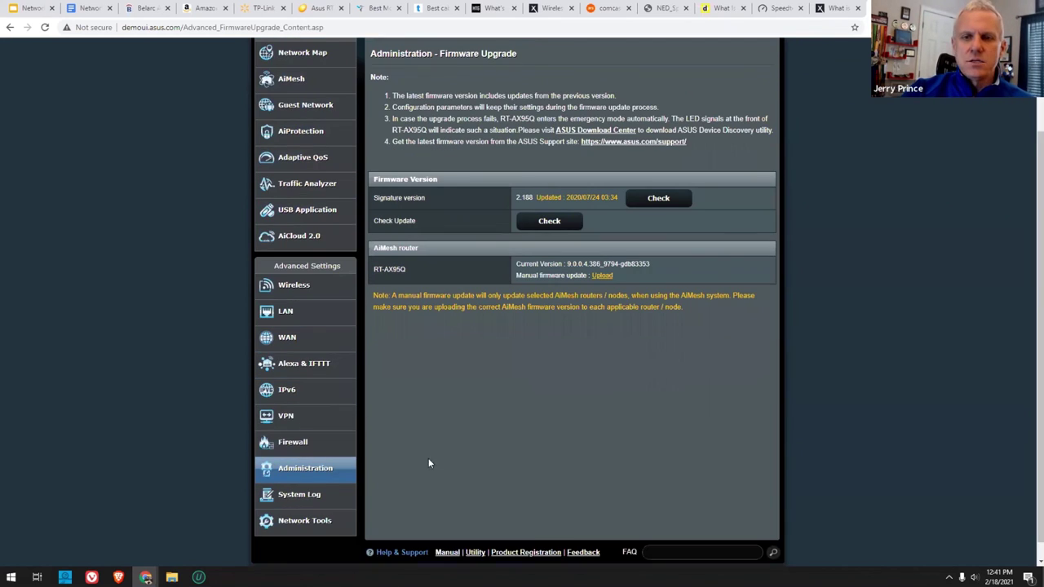
pyautogui.click(296, 453)
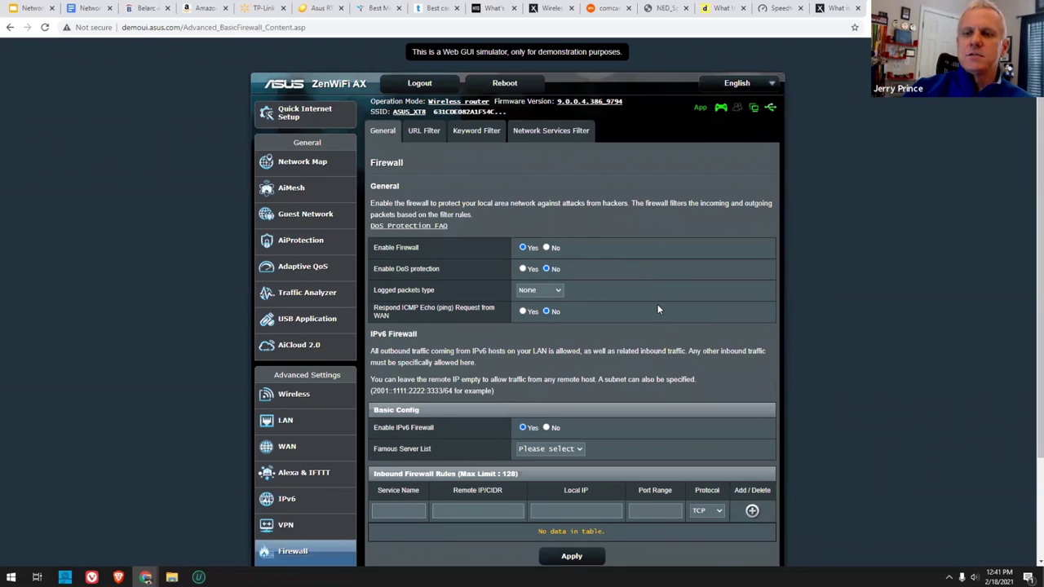
# Review the general Firewall settings, including the inbound firewall rules, and open the router's URL Filter page
pyautogui.scroll(-3, 657, 310)
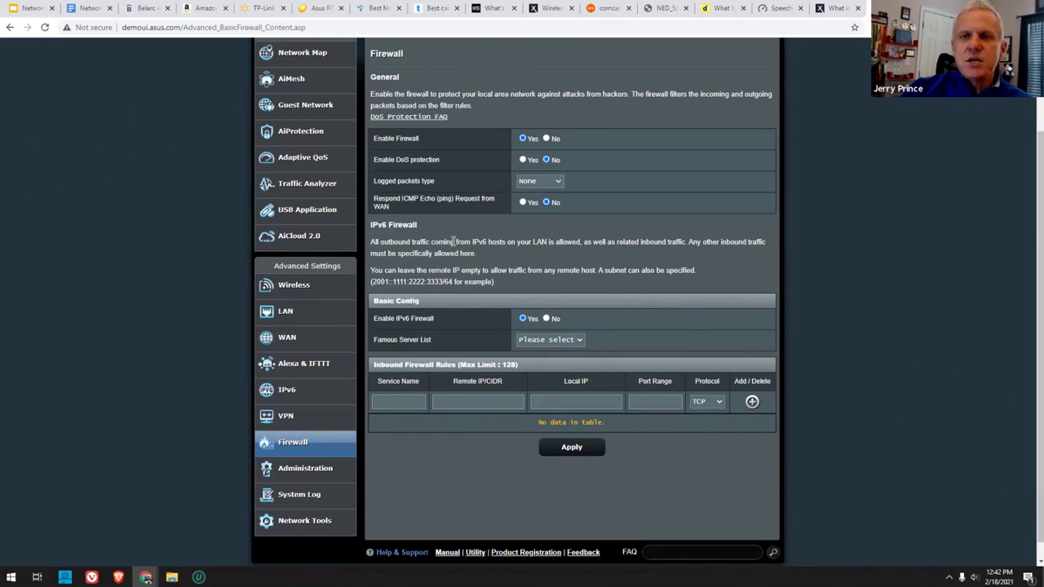
pyautogui.scroll(1, 454, 241)
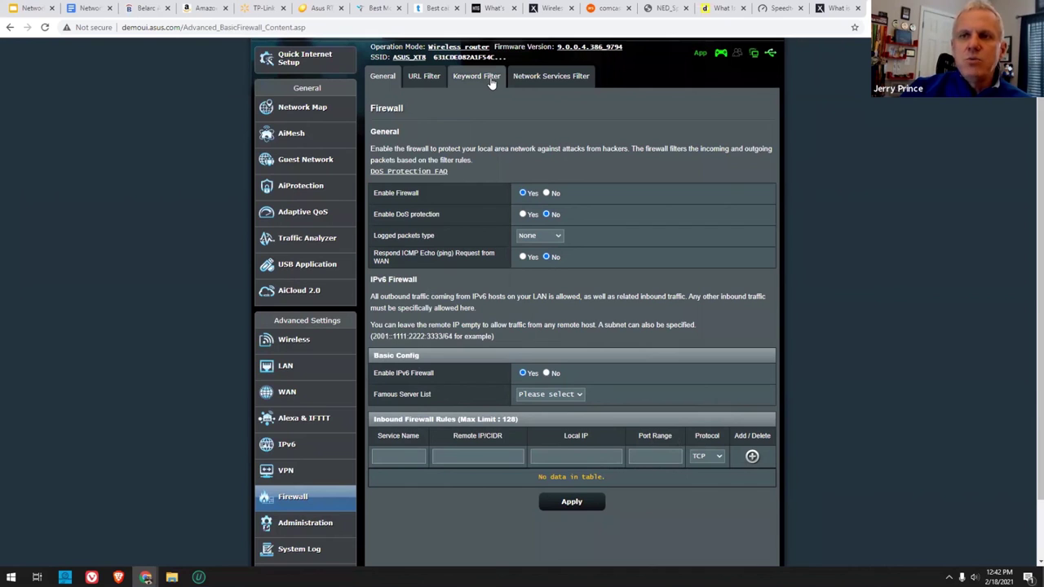
pyautogui.click(421, 78)
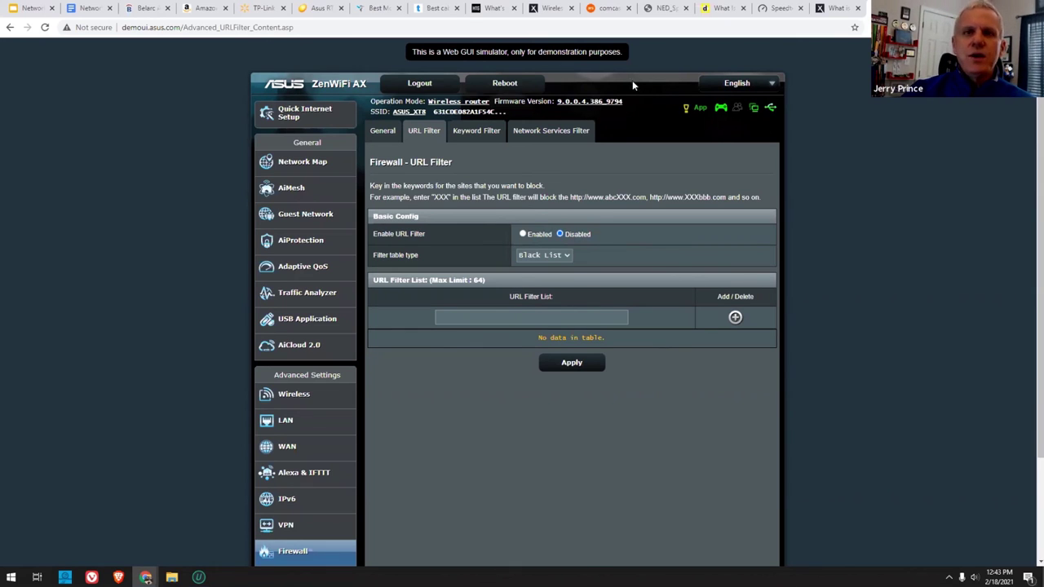
# Switch to the Networking RoadMap document and view its Filtering, Deeper Dive, Troubleshooting and Recommended Reading sections
pyautogui.click(85, 8)
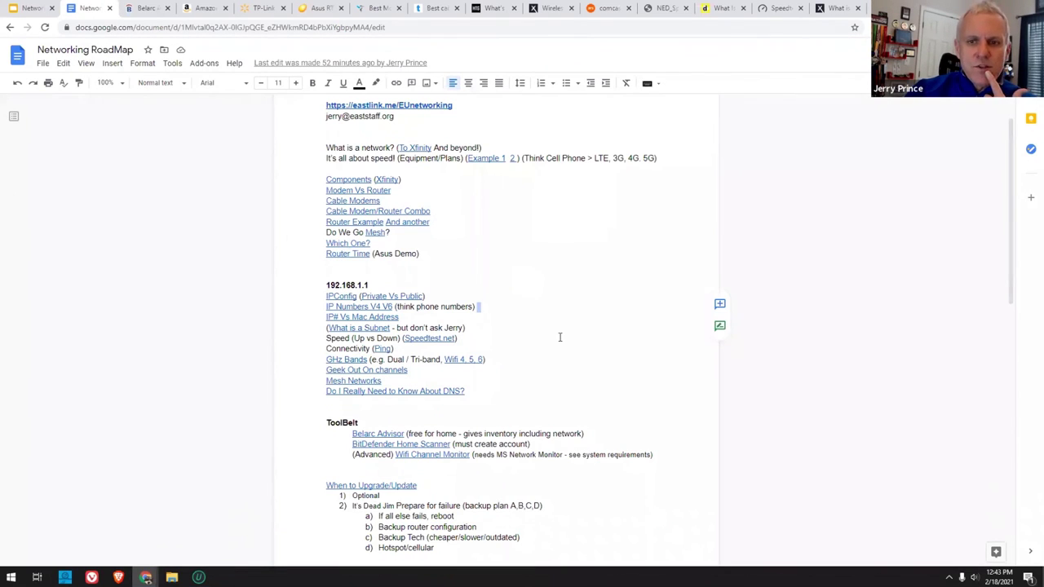
pyautogui.scroll(-1, 608, 335)
pyautogui.scroll(-1, 608, 334)
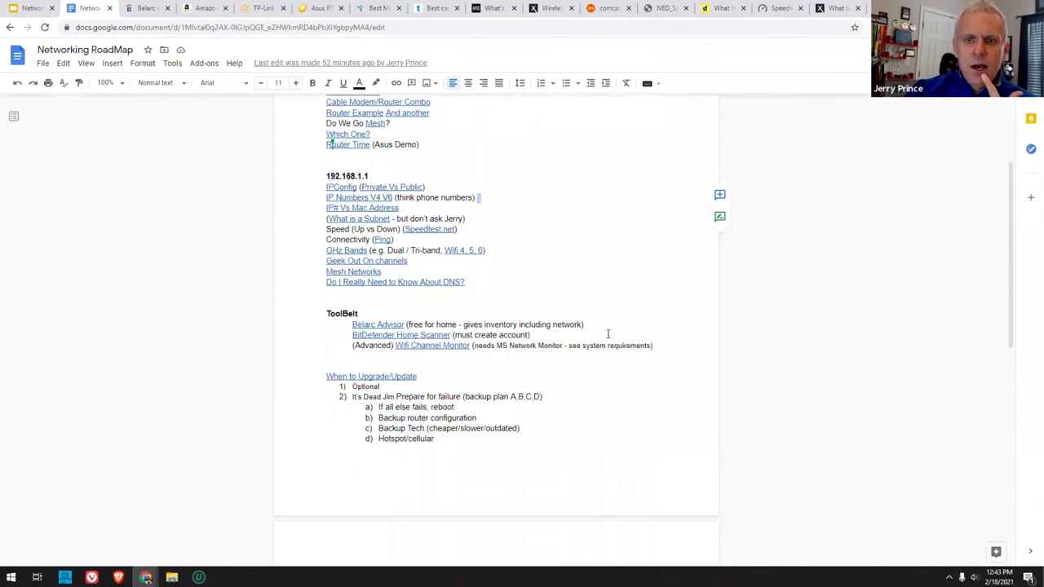
pyautogui.scroll(-6, 607, 333)
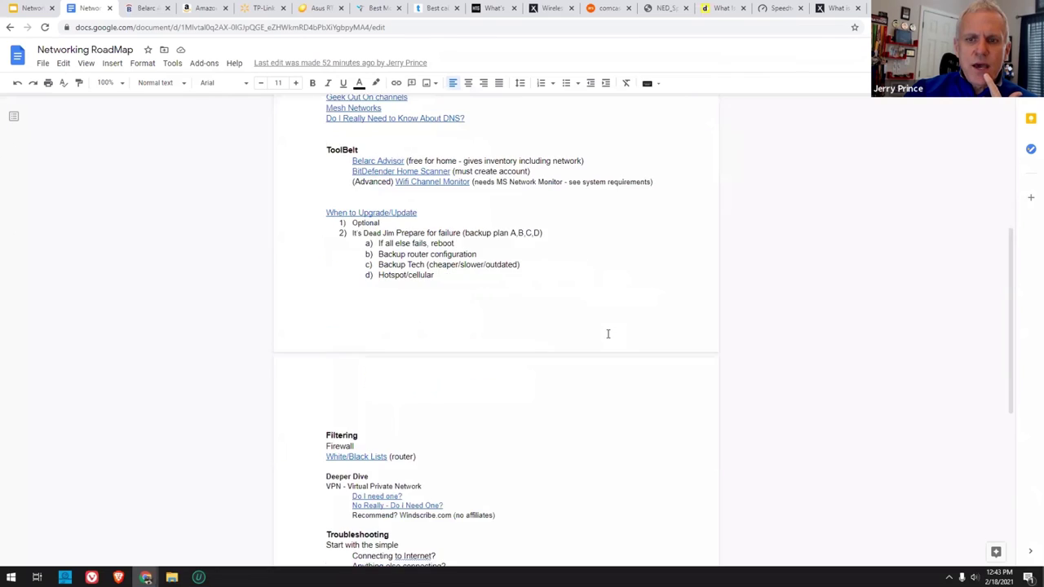
pyautogui.scroll(-1, 607, 334)
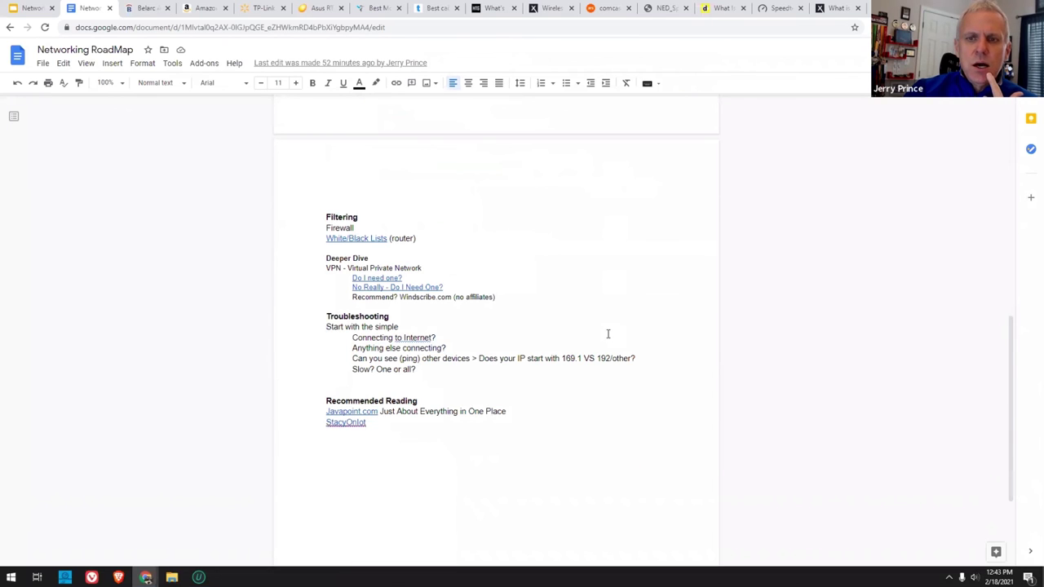
pyautogui.scroll(-1, 608, 334)
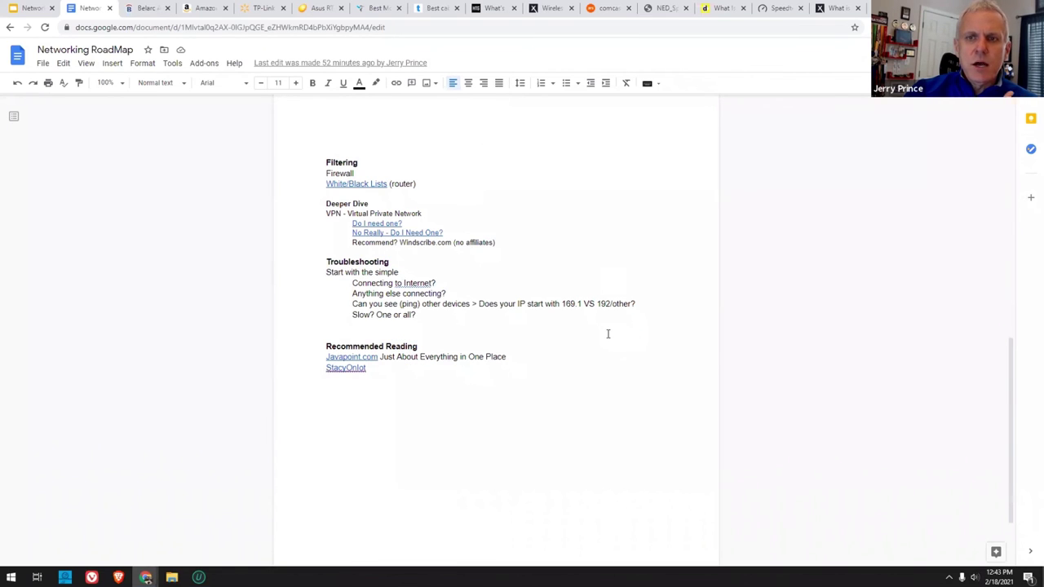